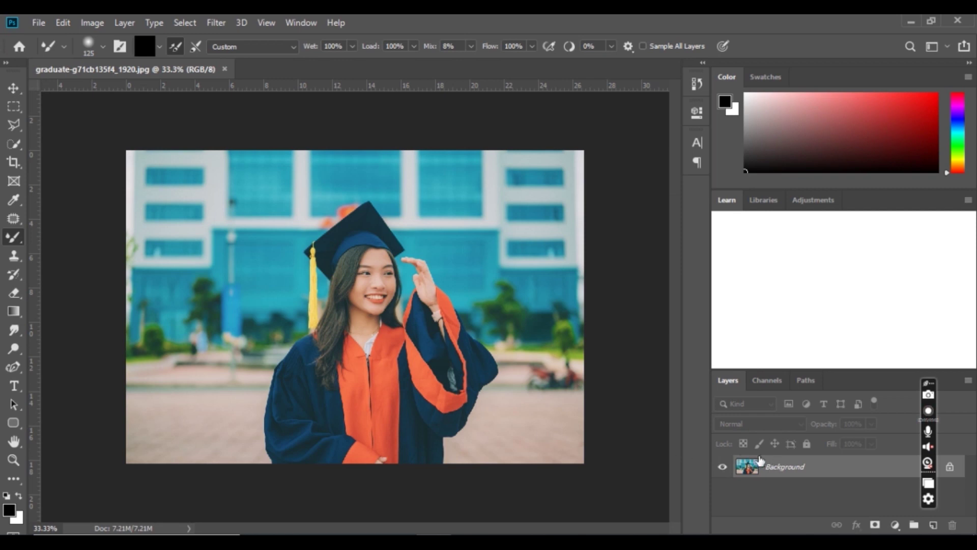
# - Duplicate the Background layer of the graduate photo
pyautogui.hotkey('ctrl', 'j')
pyautogui.hotkey('ctrl', 'z')
pyautogui.hotkey('ctrl', 'j')
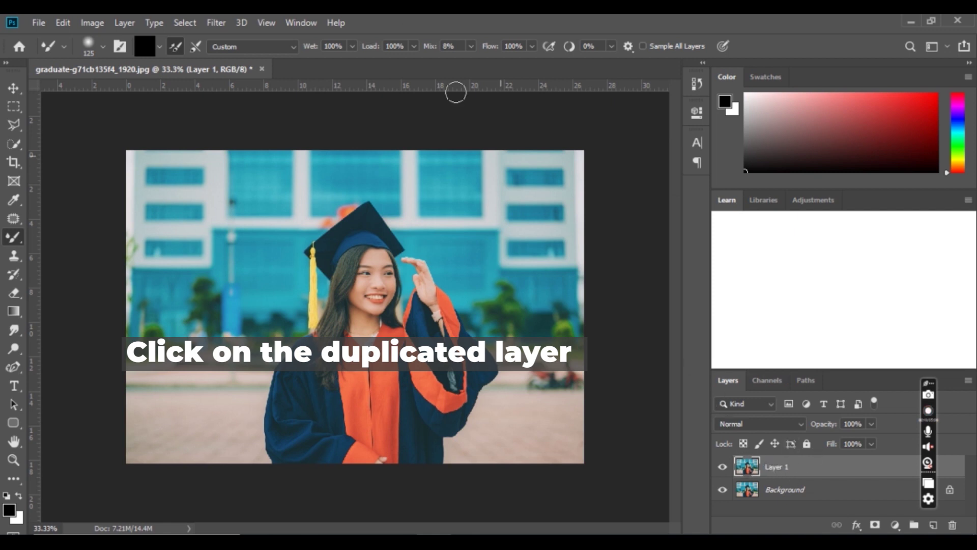
# - Apply the Camera Raw filter to the duplicated layer with Highlights -45, Shadows +50 and Temperature -11
pyautogui.click(215, 22)
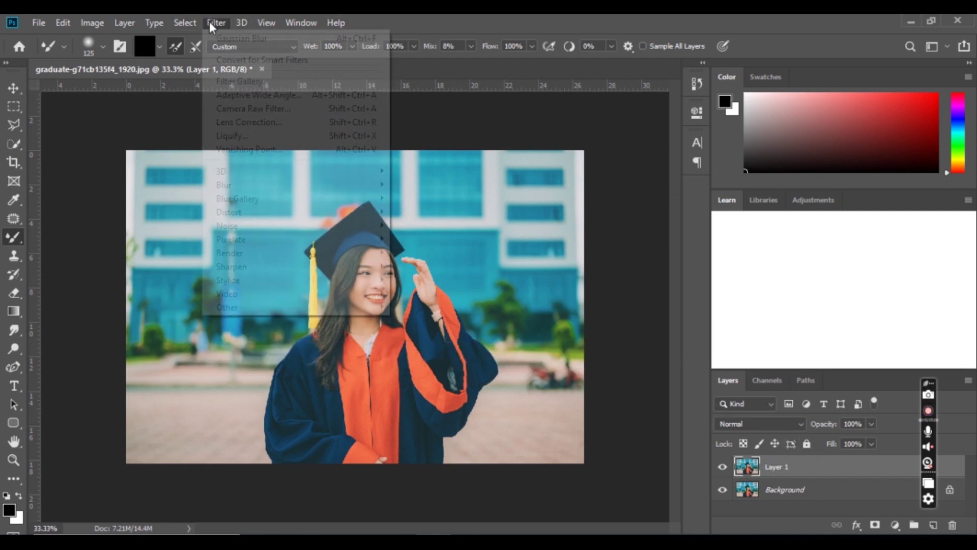
pyautogui.click(253, 109)
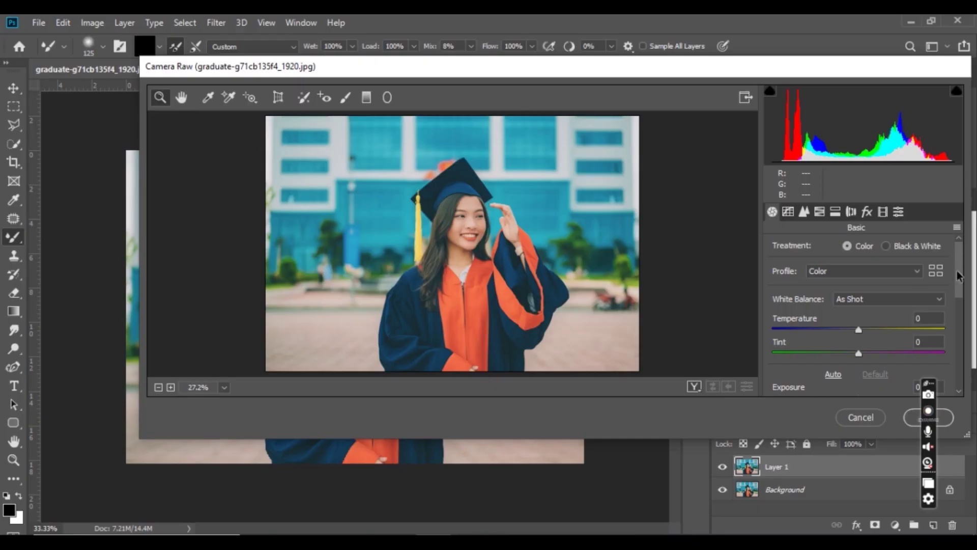
pyautogui.moveTo(959, 310); pyautogui.dragTo(959, 342)
pyautogui.moveTo(859, 284); pyautogui.dragTo(905, 290)
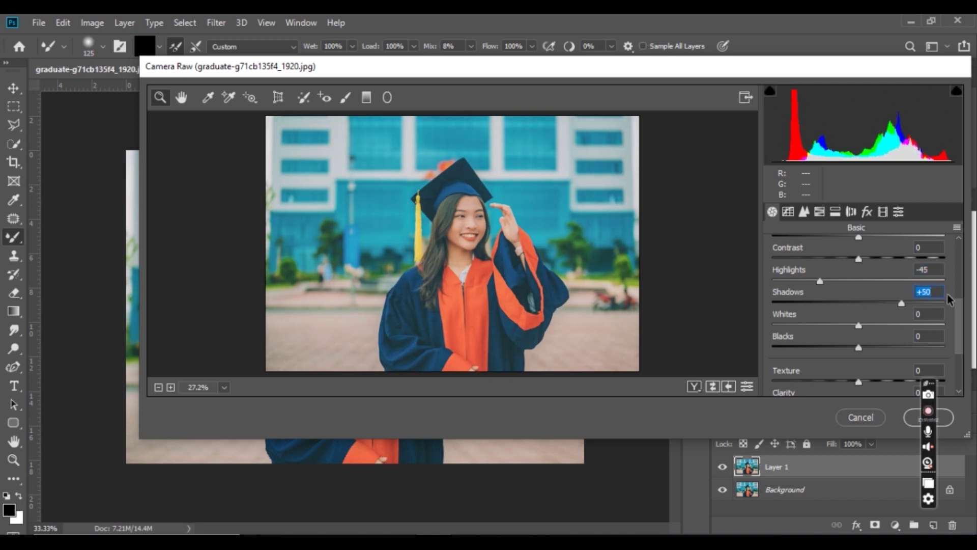
pyautogui.scroll(3, 959, 309)
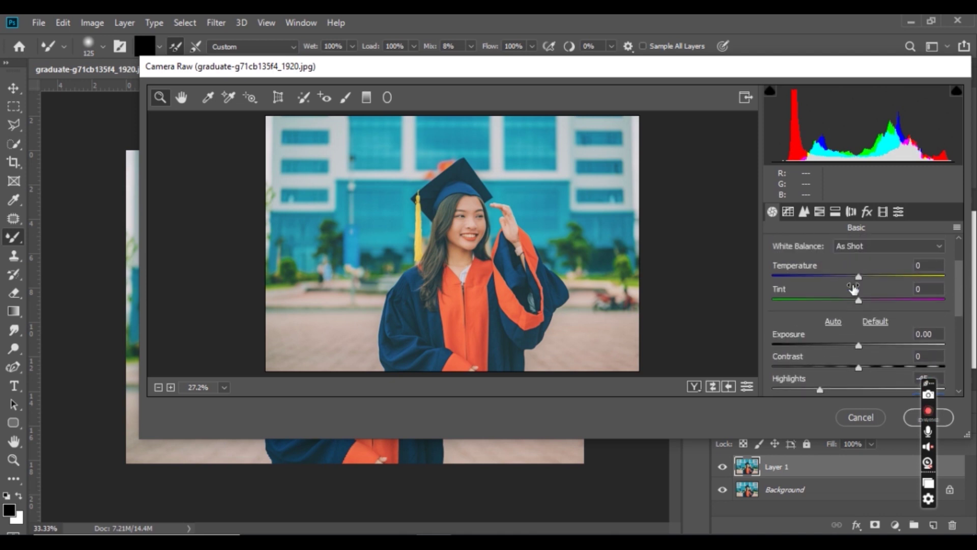
pyautogui.moveTo(862, 278)
pyautogui.mouseDown()
pyautogui.moveTo(831, 274)
pyautogui.moveTo(871, 283)
pyautogui.moveTo(851, 283)
pyautogui.mouseUp()
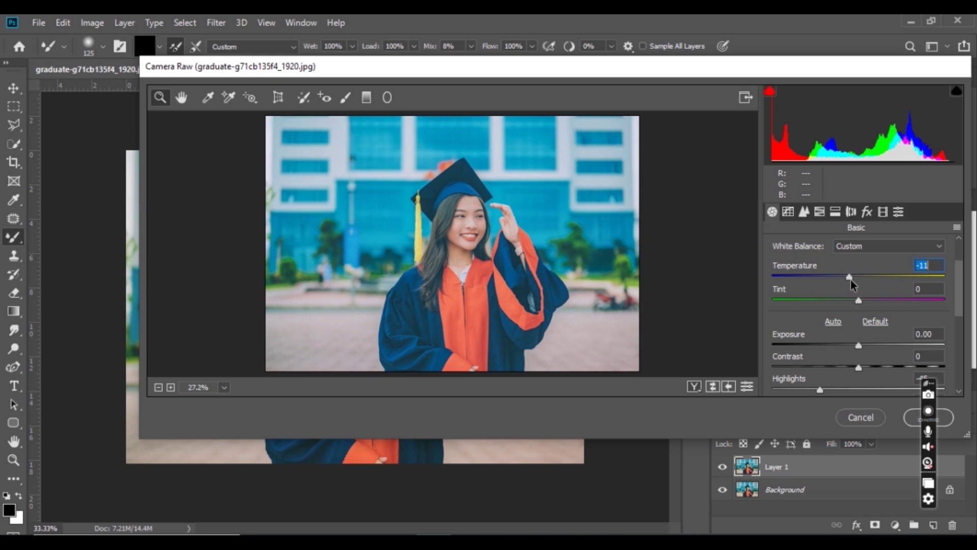
pyautogui.click(908, 418)
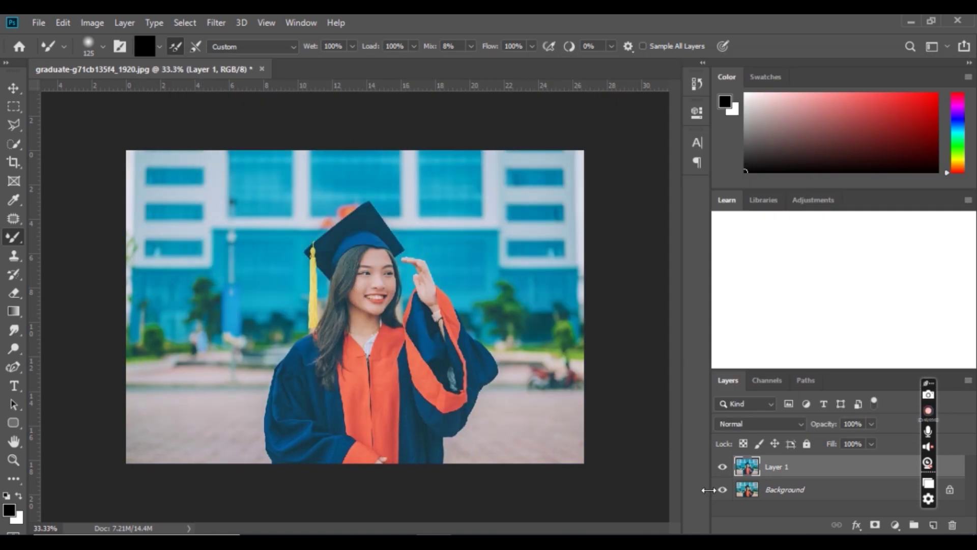
# - Add a new empty layer above the filtered photo and name it snow_layer
pyautogui.click(932, 526)
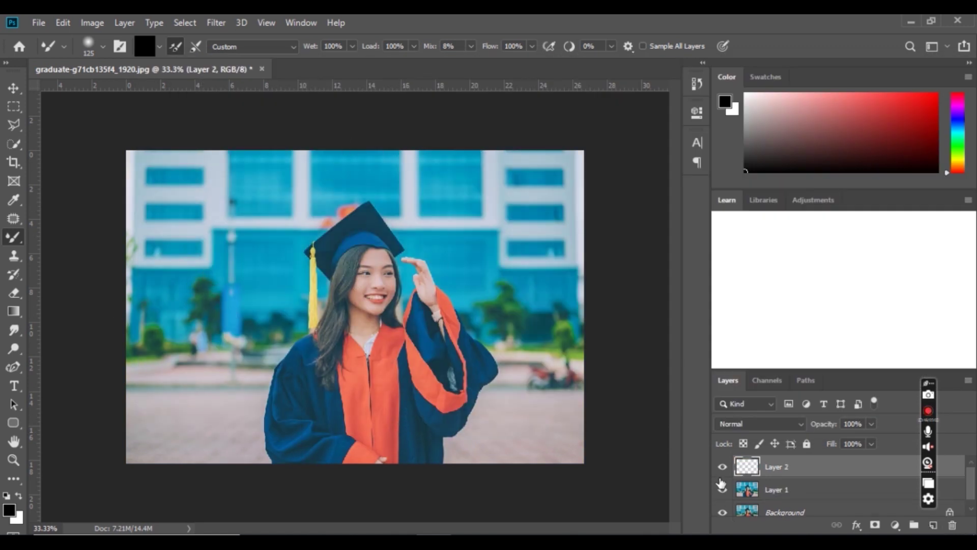
pyautogui.doubleClick(771, 467)
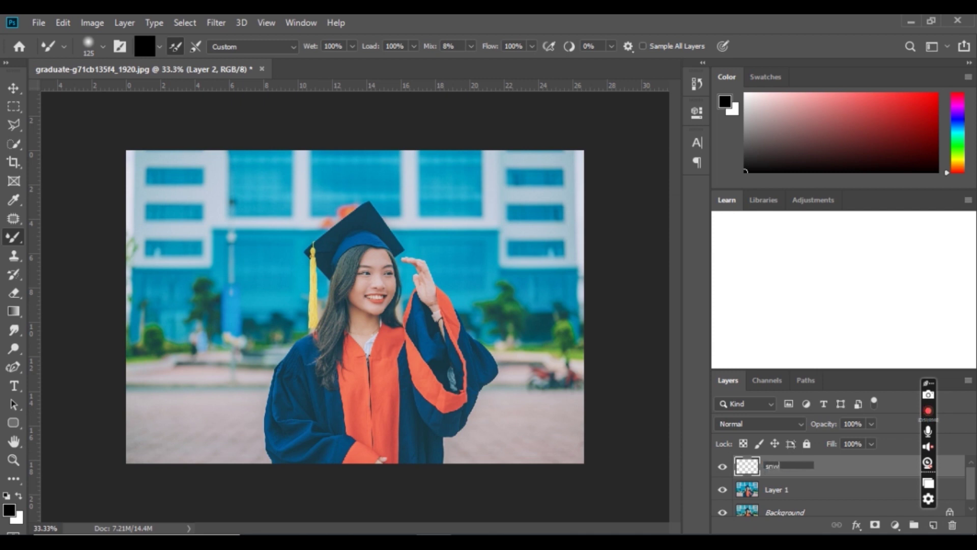
pyautogui.press('BackSpace')
pyautogui.press('BackSpace')
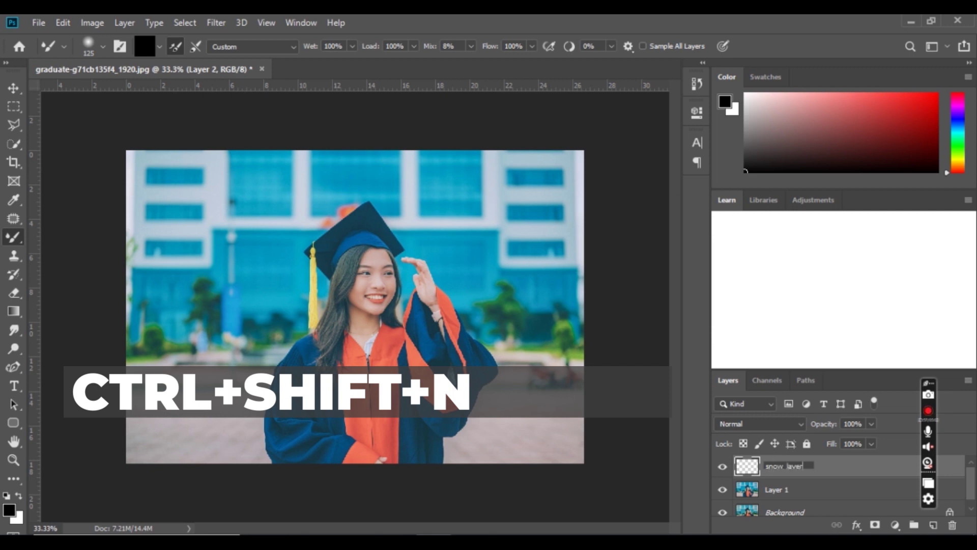
pyautogui.press('Return')
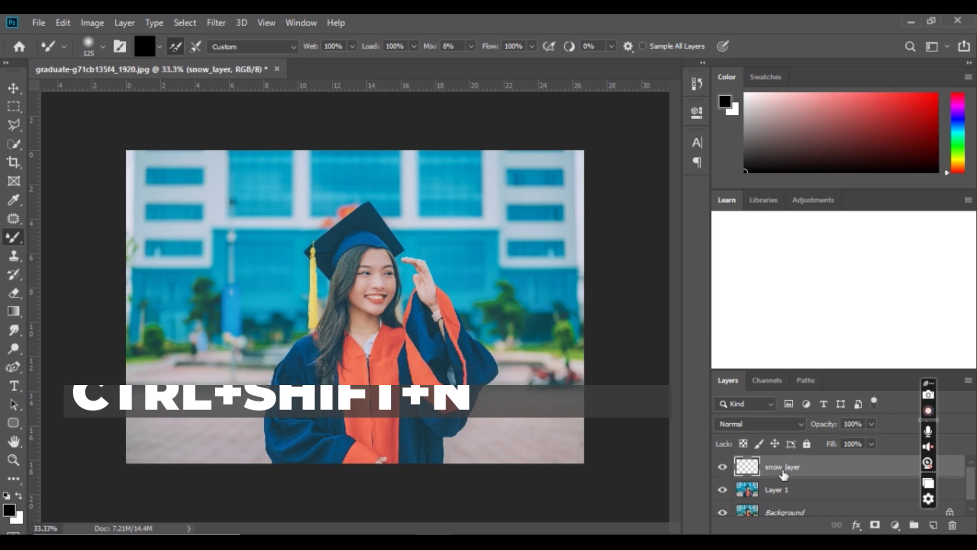
# - Draw a rectangular marquee selection around the graduate, covering most of the photo, on snow_layer
pyautogui.click(13, 106)
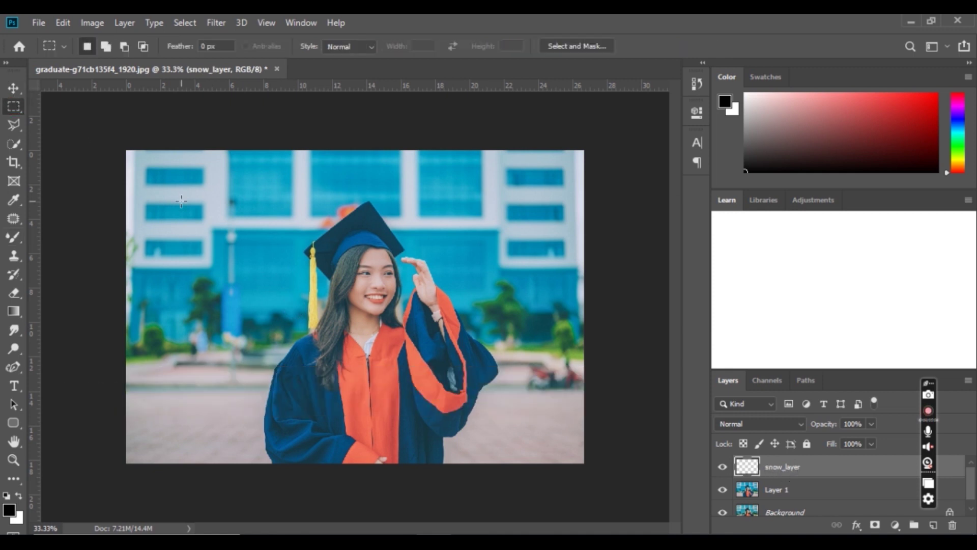
pyautogui.moveTo(159, 180); pyautogui.dragTo(564, 448)
pyautogui.moveTo(204, 185); pyautogui.dragTo(539, 448)
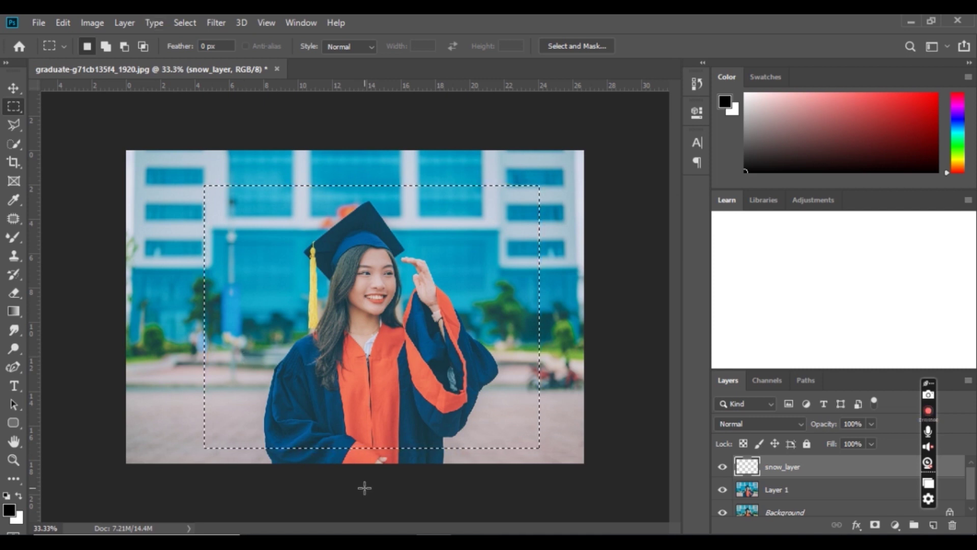
pyautogui.press('x')
pyautogui.press('x')
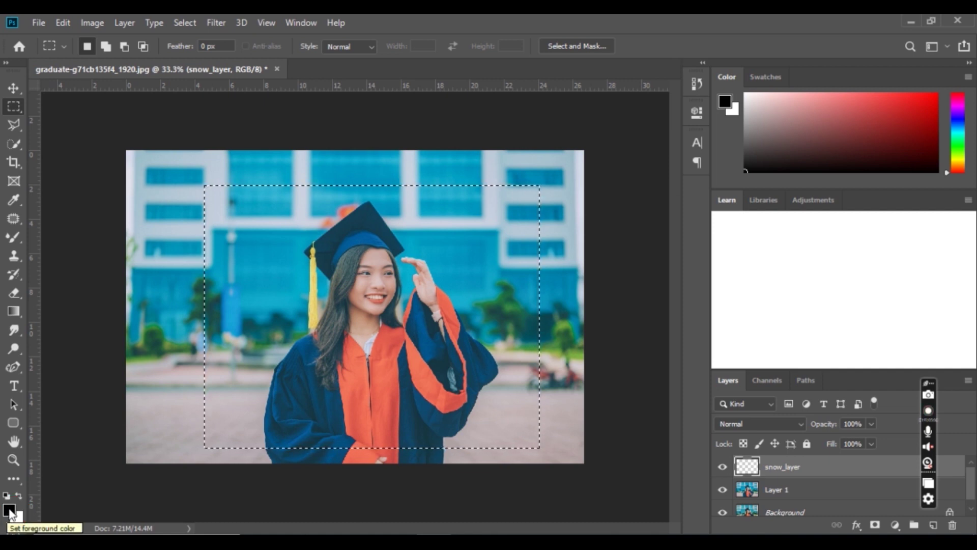
# - Fill the rectangular selection with the black foreground color in Normal mode at 100% opacity
pyautogui.hotkey('shift', 'BackSpace')
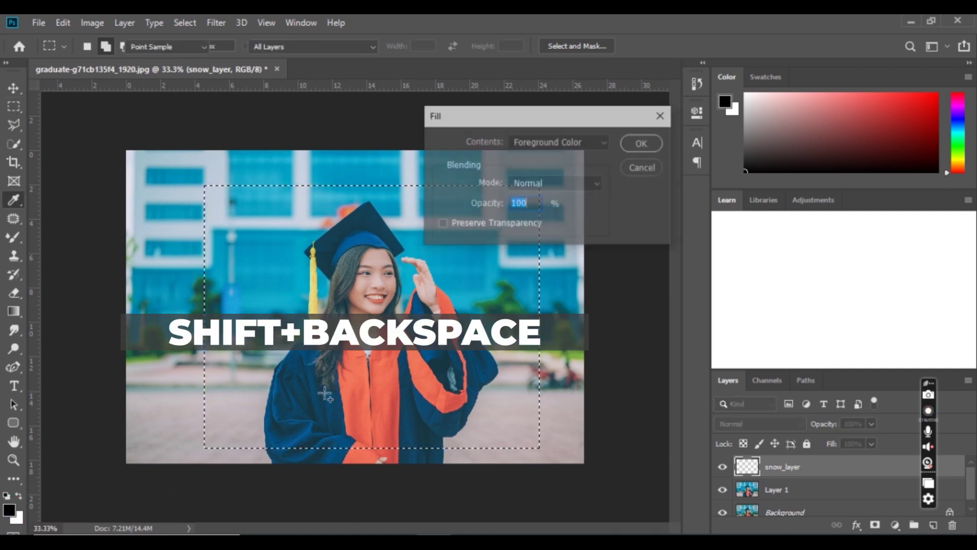
pyautogui.click(562, 140)
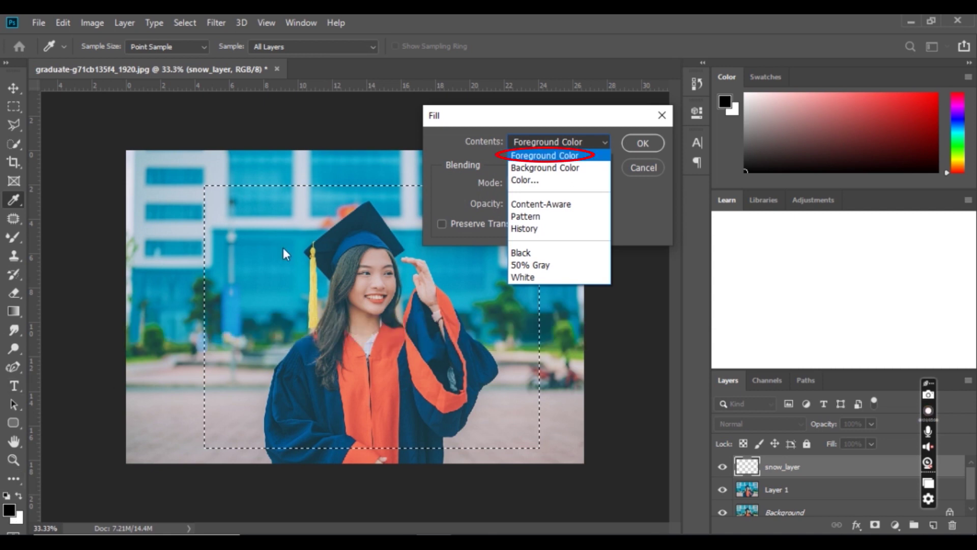
pyautogui.click(521, 159)
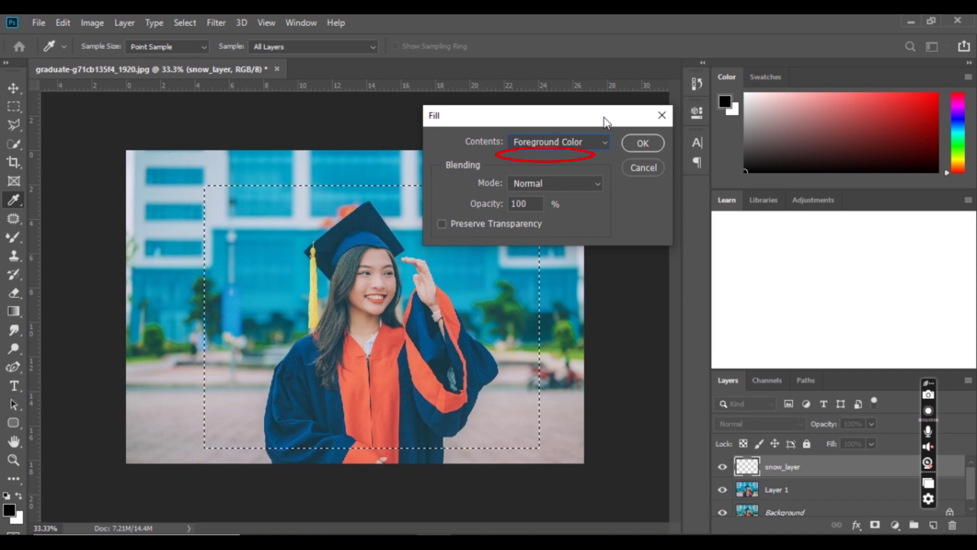
pyautogui.click(633, 147)
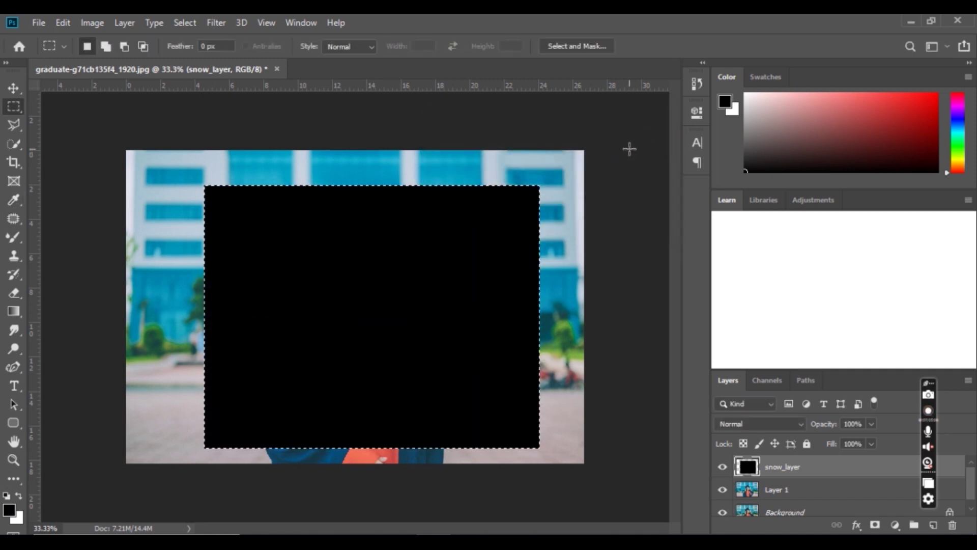
# - Add monochromatic Gaussian noise of 18.23% to the black rectangle
pyautogui.click(213, 23)
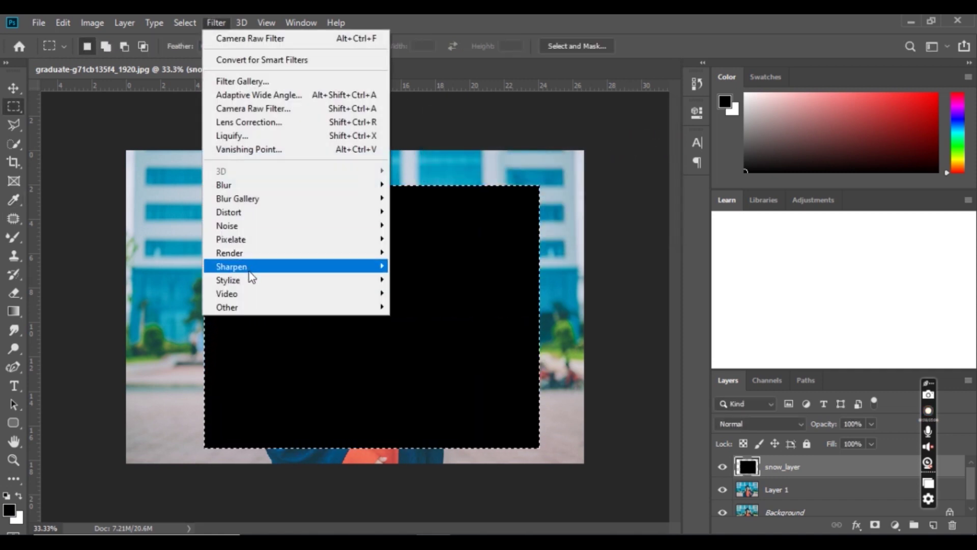
pyautogui.moveTo(307, 230)
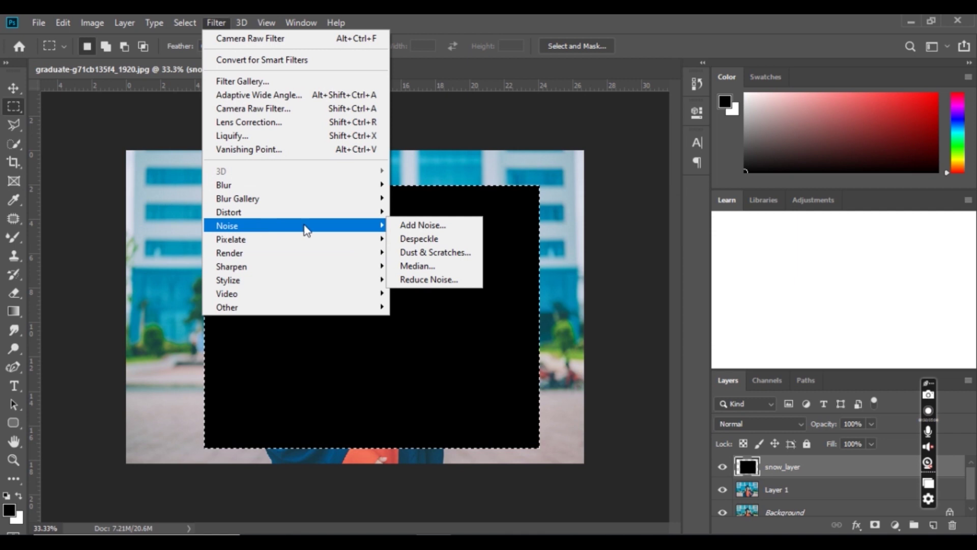
pyautogui.click(430, 225)
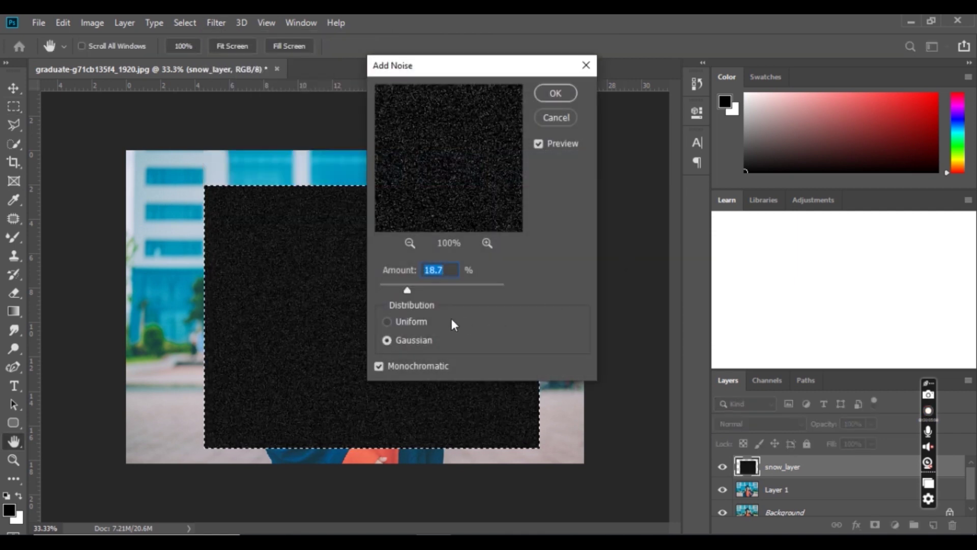
pyautogui.moveTo(408, 289)
pyautogui.mouseDown()
pyautogui.moveTo(417, 288)
pyautogui.moveTo(399, 288)
pyautogui.moveTo(407, 288)
pyautogui.mouseUp()
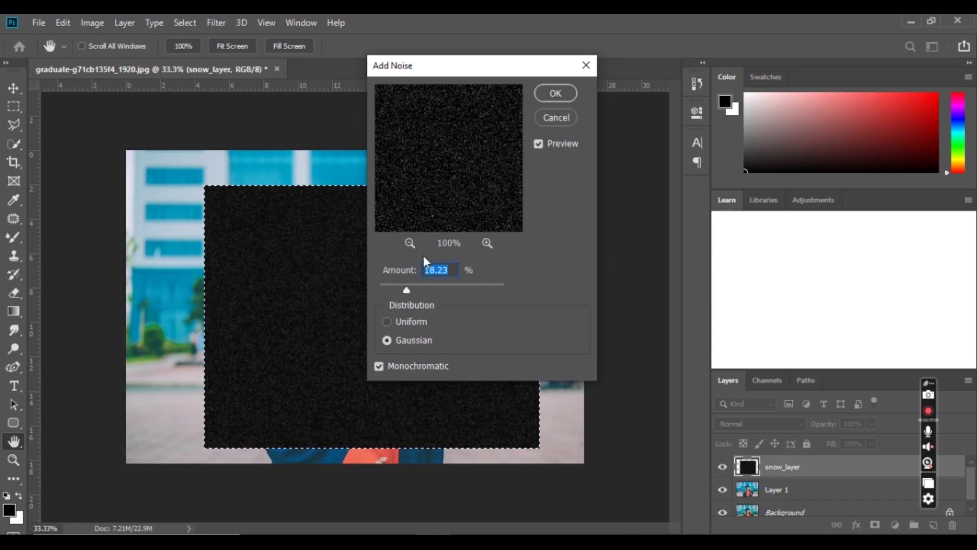
pyautogui.click(553, 93)
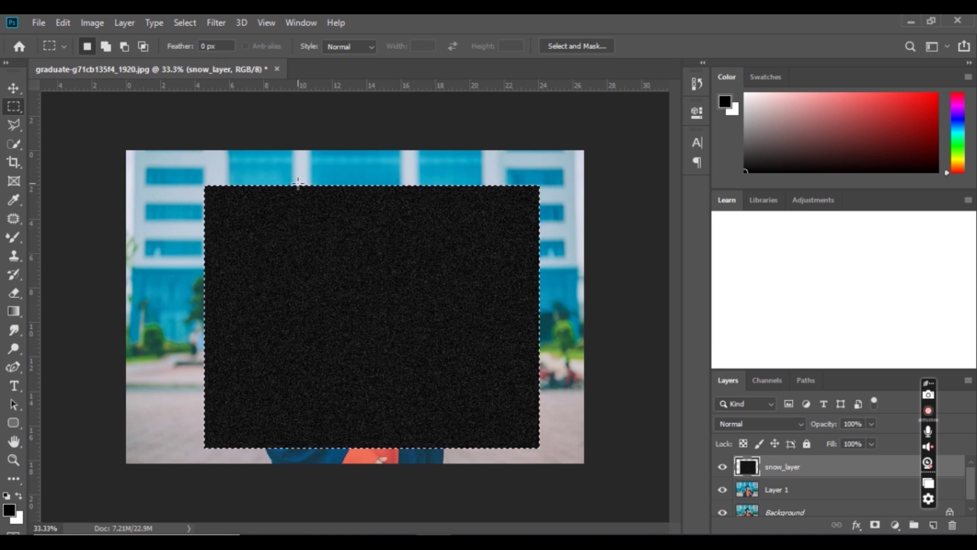
# - Apply a slight Gaussian Blur to the noise, with a radius below 8.6 pixels
pyautogui.click(215, 22)
pyautogui.moveTo(371, 184)
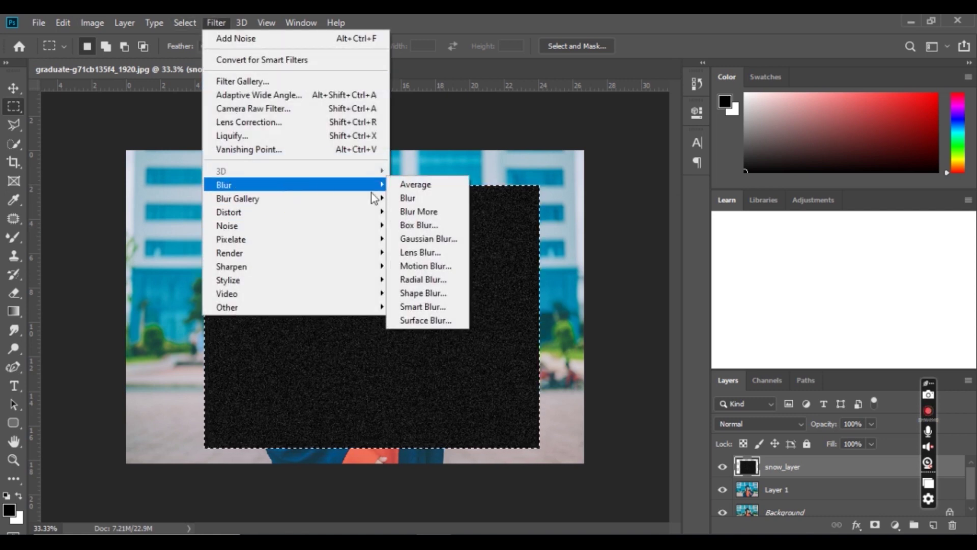
pyautogui.click(407, 239)
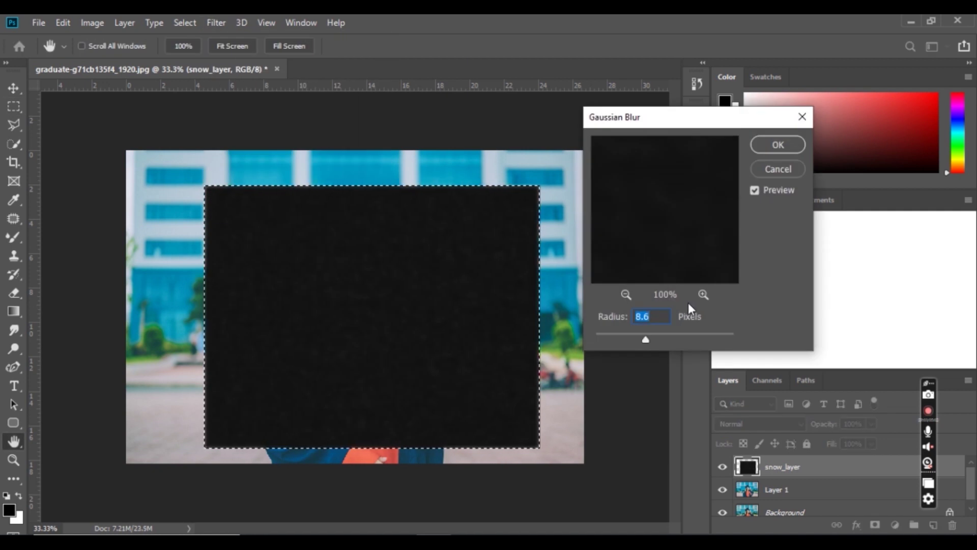
pyautogui.moveTo(648, 337); pyautogui.dragTo(623, 335)
pyautogui.click(778, 144)
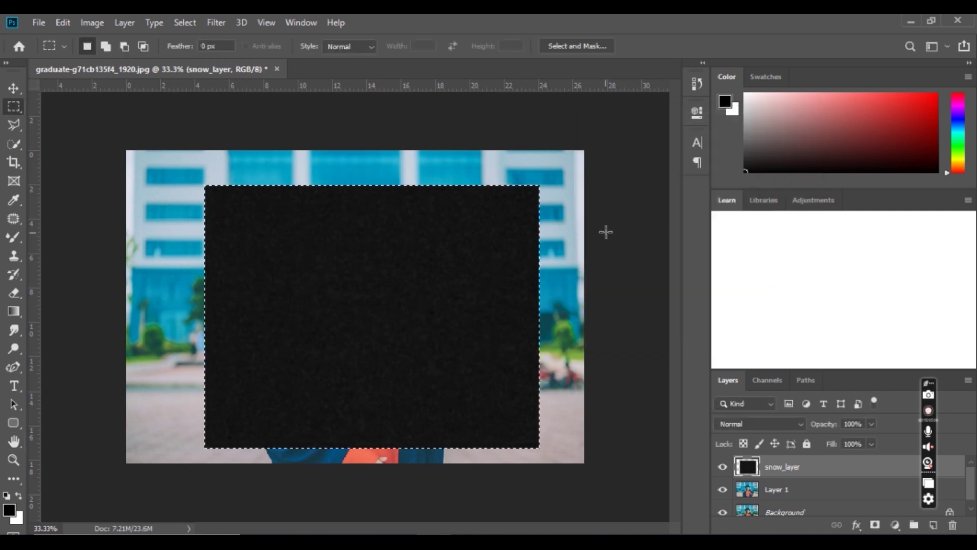
# - Apply a Threshold adjustment of level 25 to the blurred noise to turn it into white flakes on black
pyautogui.click(94, 22)
pyautogui.moveTo(147, 60)
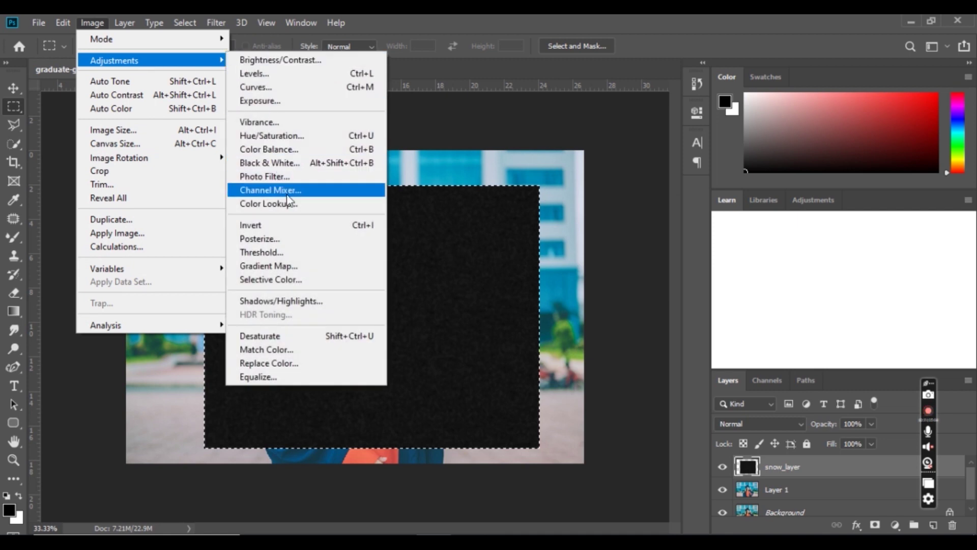
pyautogui.click(283, 253)
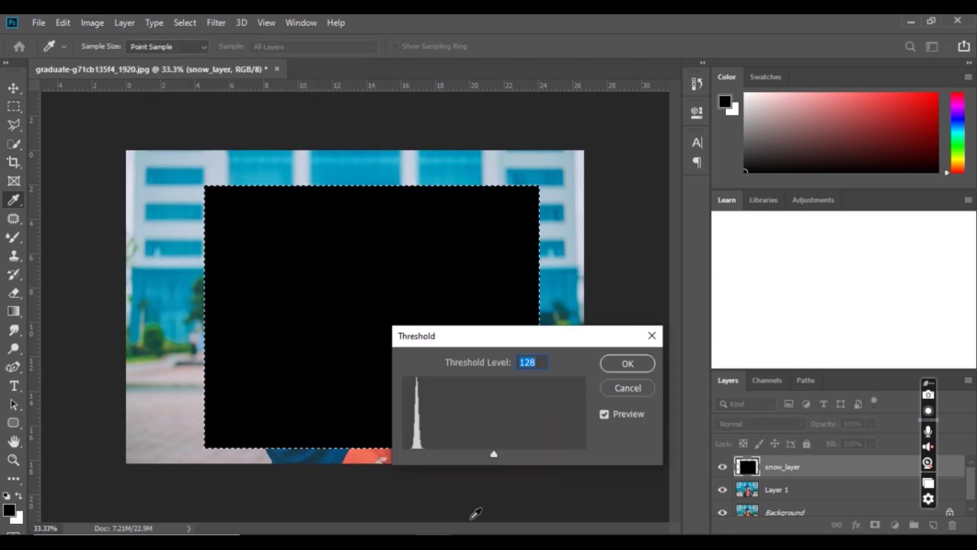
pyautogui.moveTo(493, 455); pyautogui.dragTo(423, 453)
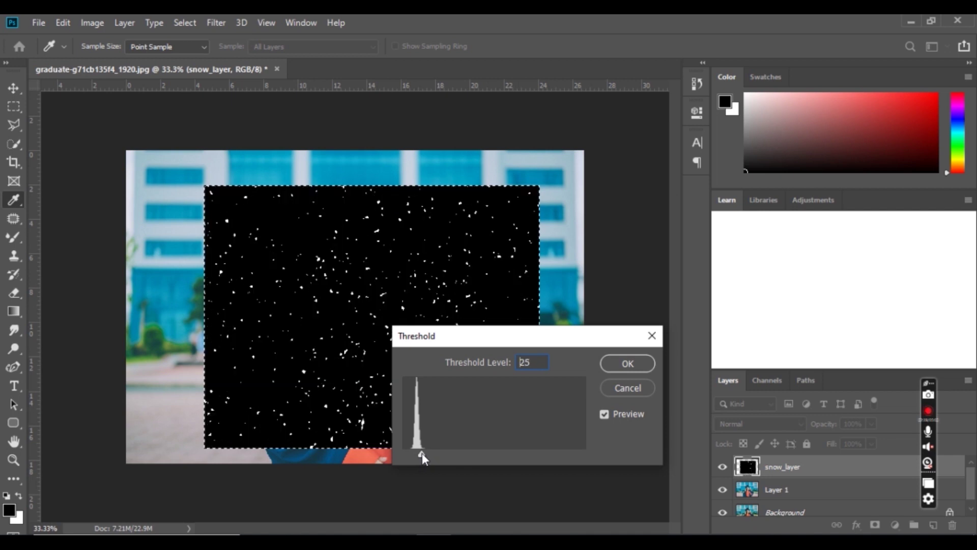
pyautogui.click(628, 363)
# - Deselect the rectangle and set snow_layer's blending mode to Screen
pyautogui.press('m')
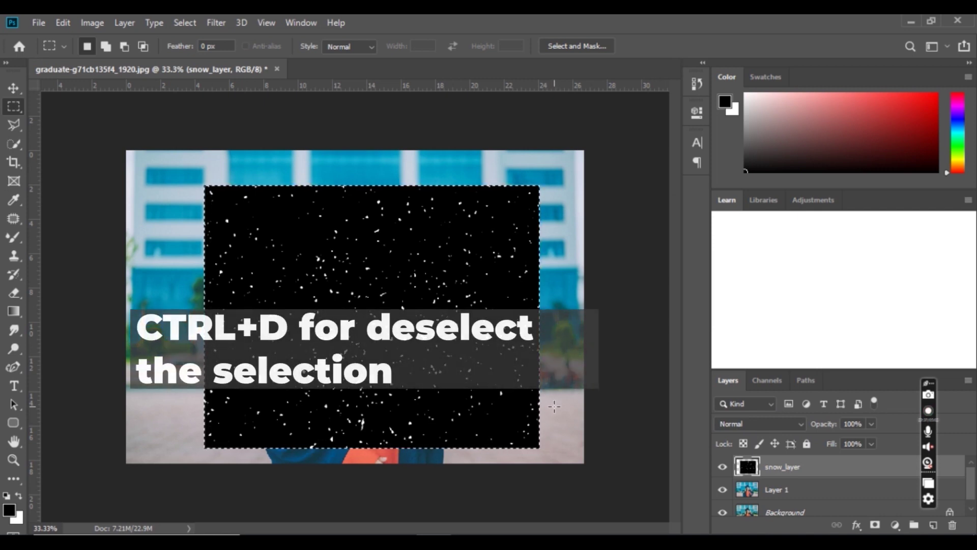
pyautogui.hotkey('ctrl', 'd')
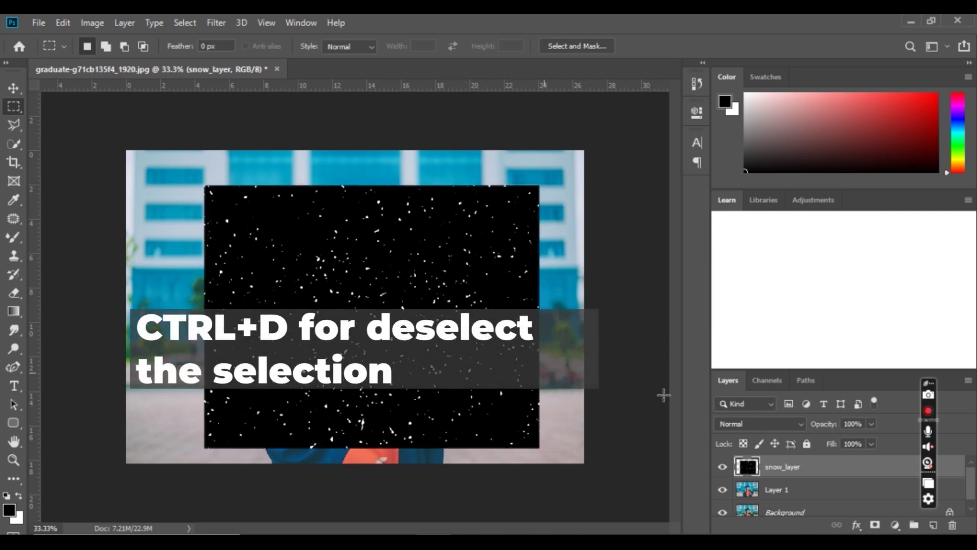
pyautogui.click(780, 425)
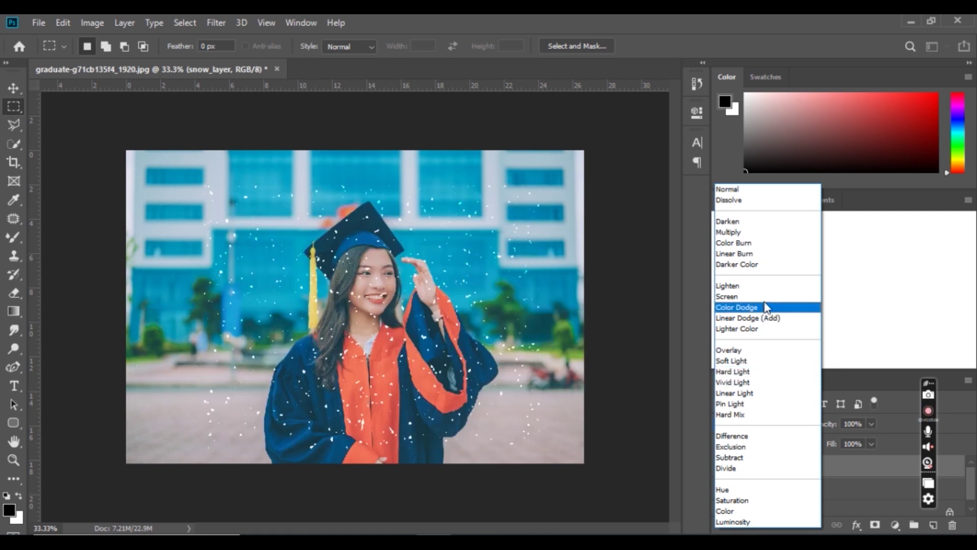
pyautogui.click(769, 307)
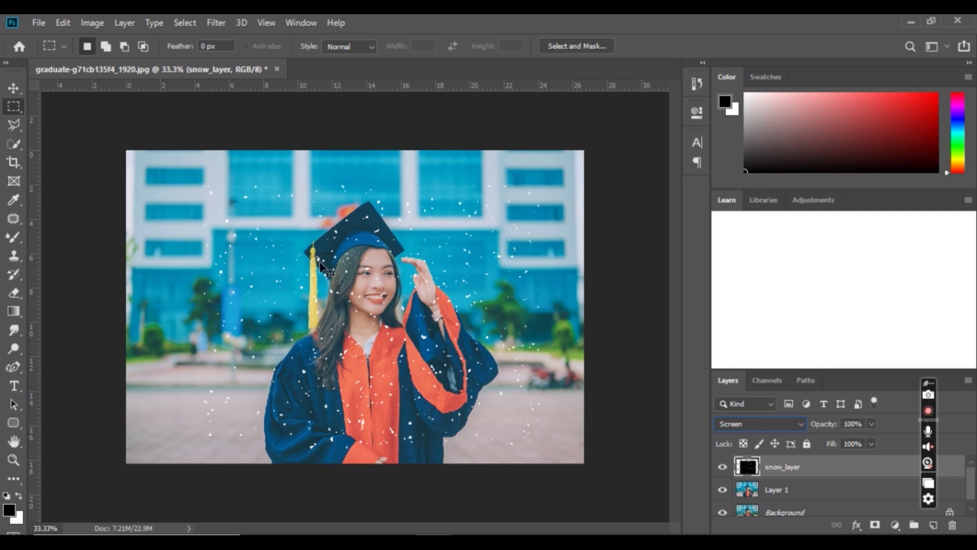
# - Scale snow_layer up to about 186% with Free Transform so the flakes cover the whole photo
pyautogui.hotkey('ctrl', 't')
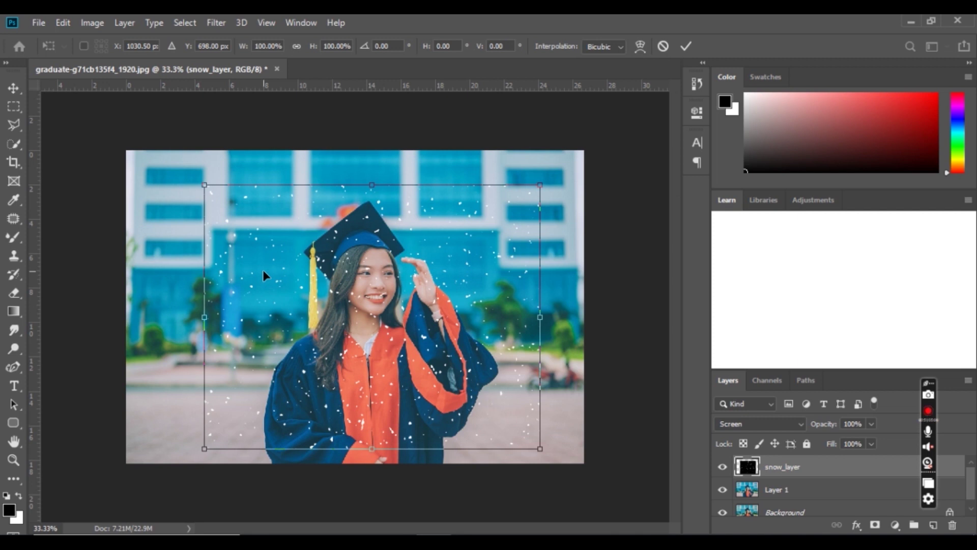
pyautogui.moveTo(201, 185); pyautogui.dragTo(15, 119)
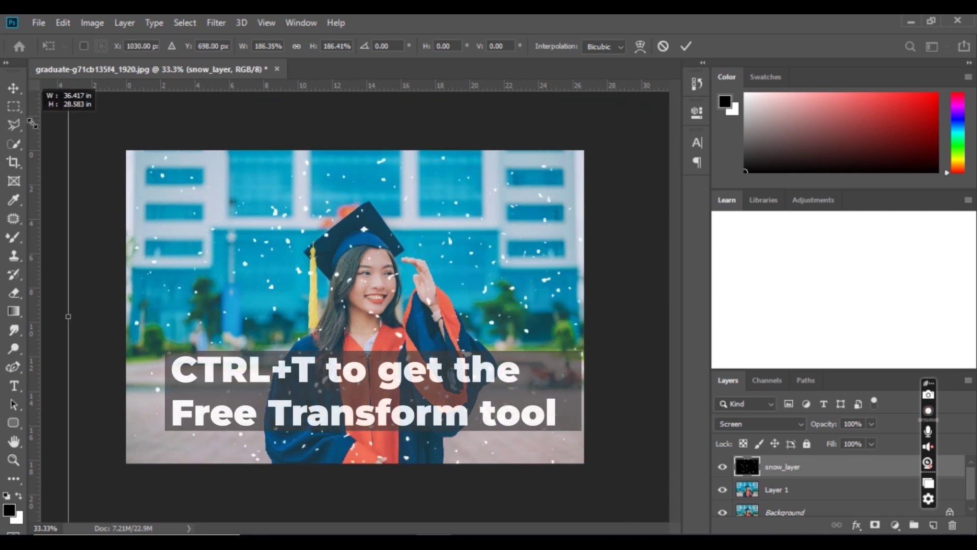
pyautogui.click(13, 106)
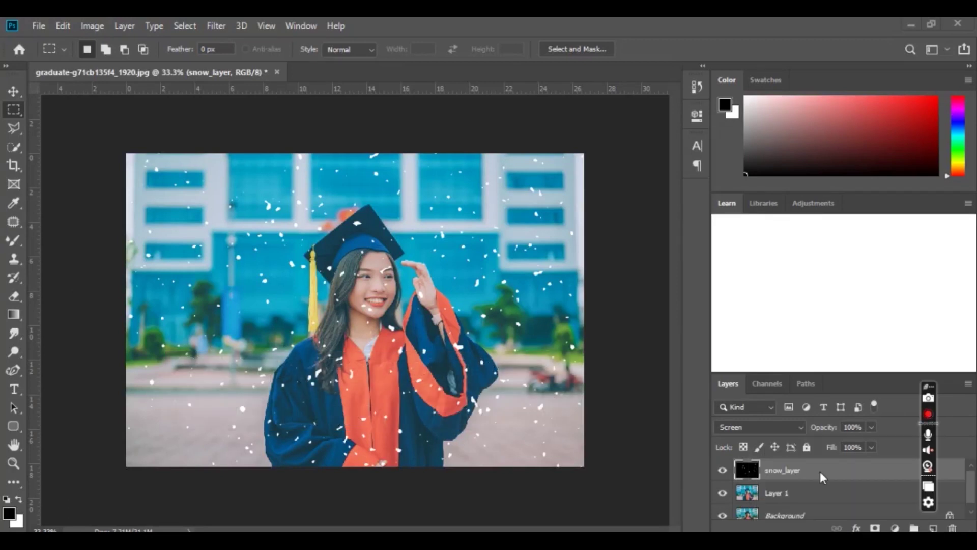
# - Duplicate snow_layer and apply a Motion Blur to the copy with a 51° angle and 10-pixel distance
pyautogui.hotkey('ctrl', 'j')
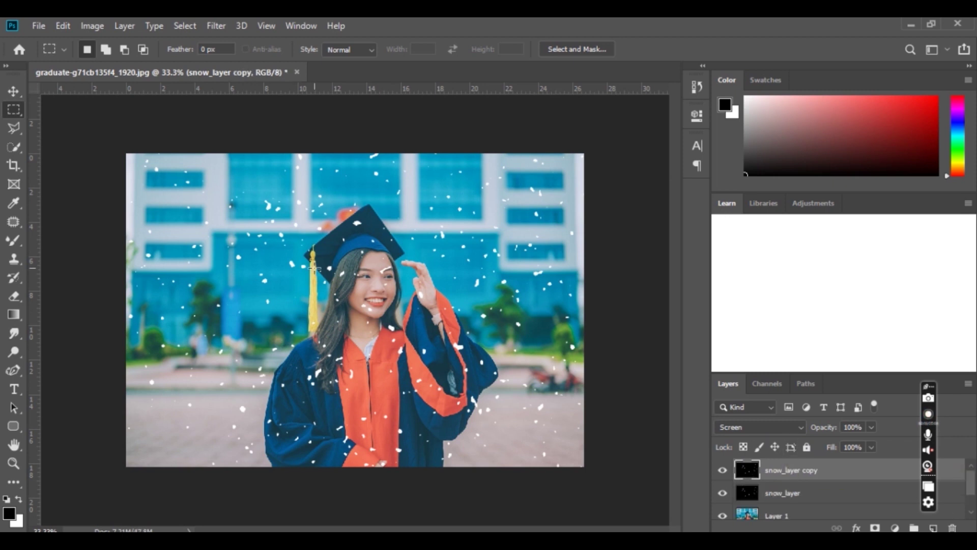
pyautogui.click(216, 26)
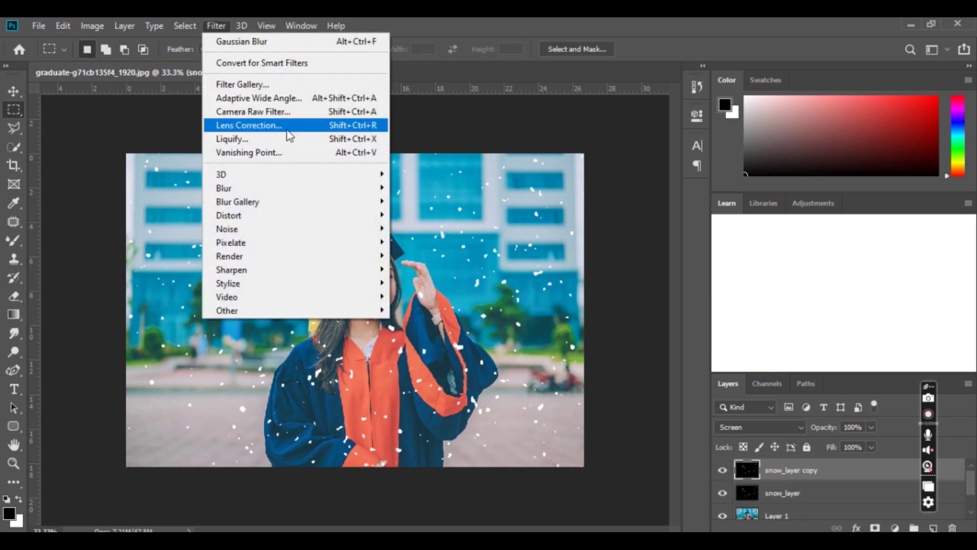
pyautogui.moveTo(295, 193)
pyautogui.click(425, 268)
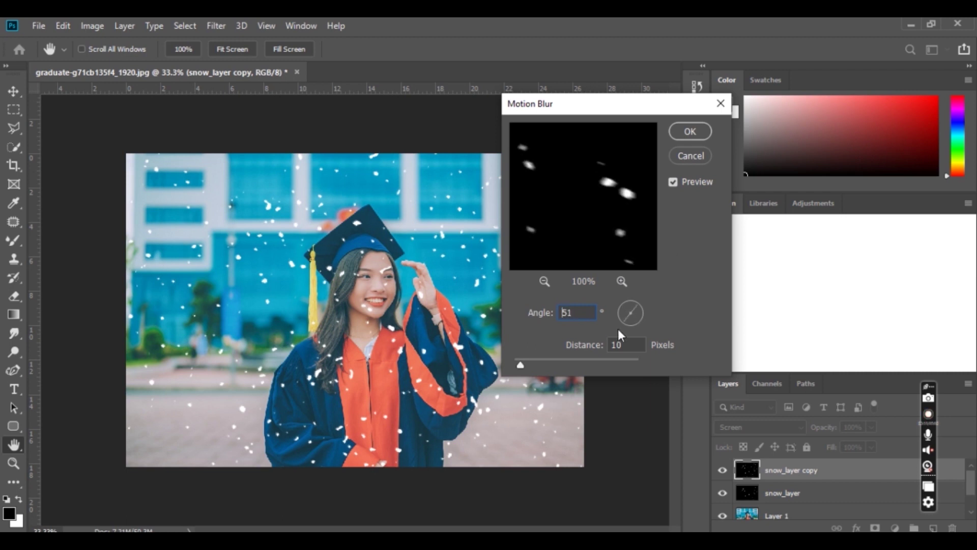
pyautogui.click(690, 131)
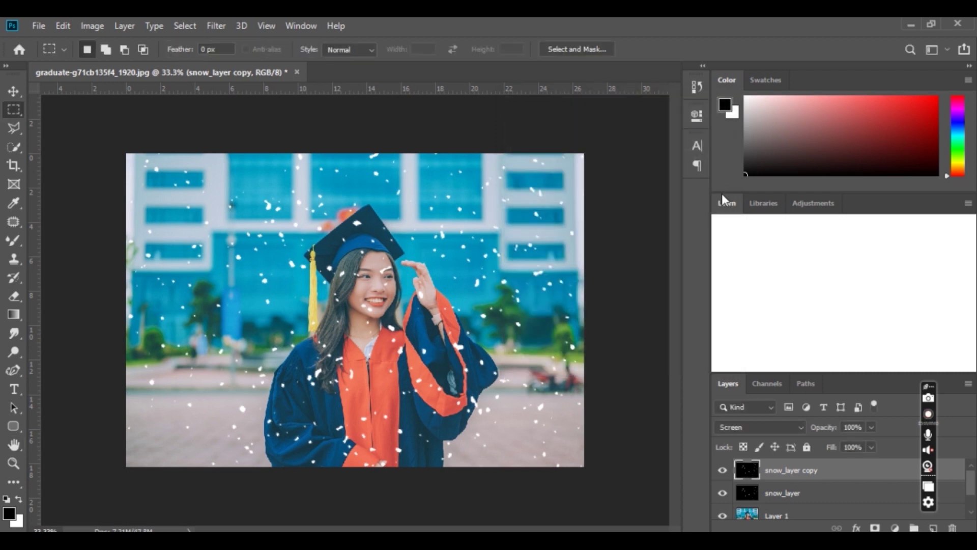
# - Scale snow_layer copy up well beyond the canvas to at least 137% so its blurred flakes look larger
pyautogui.hotkey('ctrl', 't')
pyautogui.hotkey('ctrl', '-')
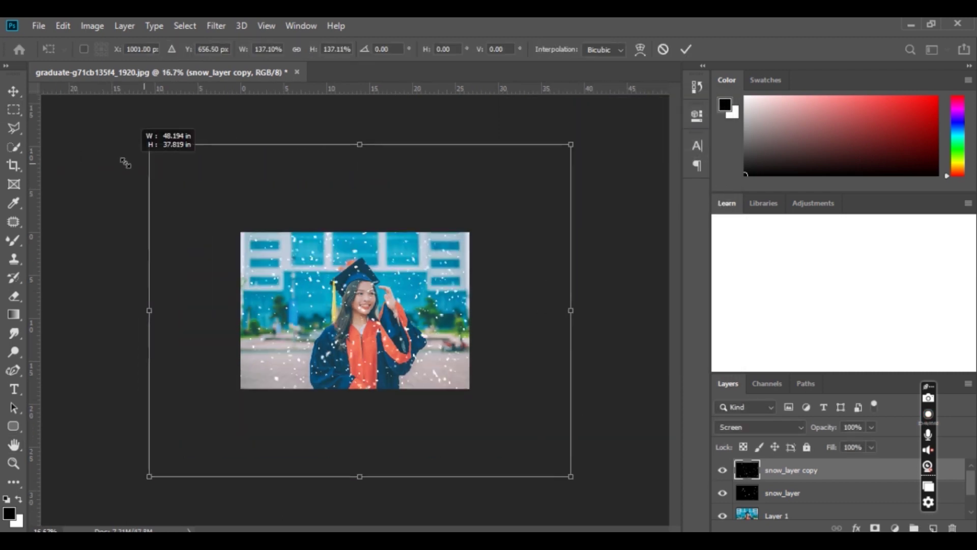
pyautogui.press('Return')
pyautogui.hotkey('ctrl', '+')
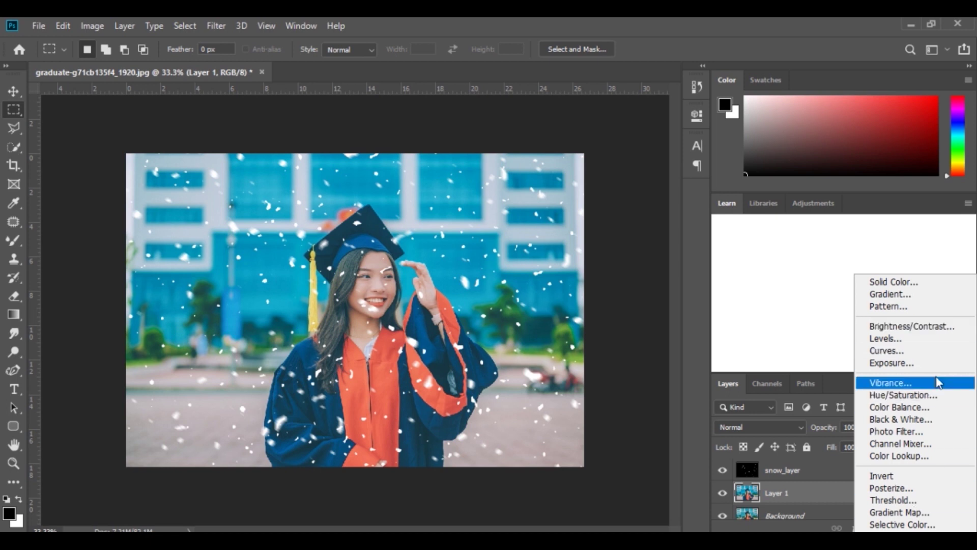
# - Add a Curves adjustment layer above Layer 1 and adjust individual color channel curves to darken the photo
pyautogui.click(885, 350)
pyautogui.click(567, 175)
pyautogui.click(560, 199)
pyautogui.moveTo(590, 259); pyautogui.dragTo(590, 276)
pyautogui.click(567, 175)
pyautogui.click(559, 209)
pyautogui.click(567, 176)
pyautogui.click(545, 221)
pyautogui.moveTo(591, 260); pyautogui.dragTo(591, 277)
pyautogui.click(405, 190)
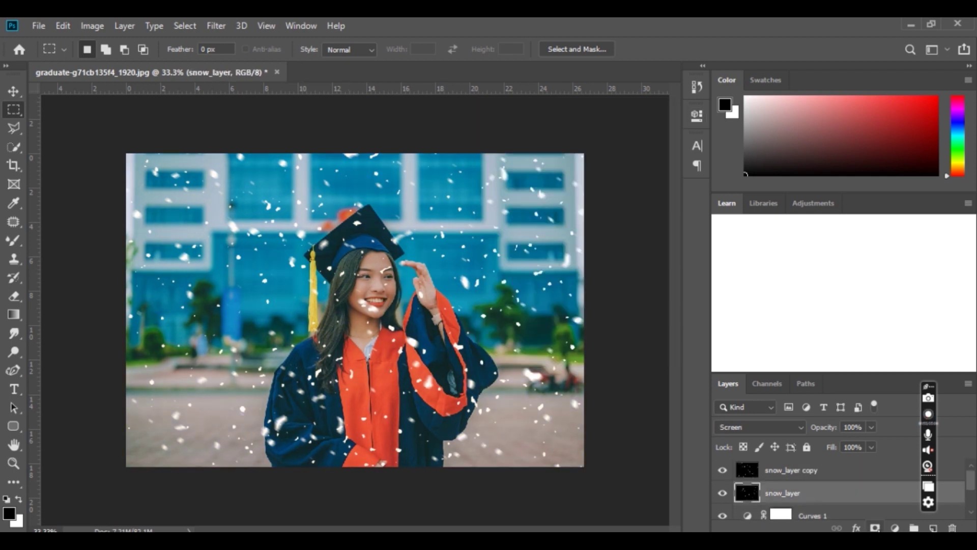
# - Add layer masks to both snow layers and brush black over the graduate's face and gown to hide flakes
pyautogui.press('b')
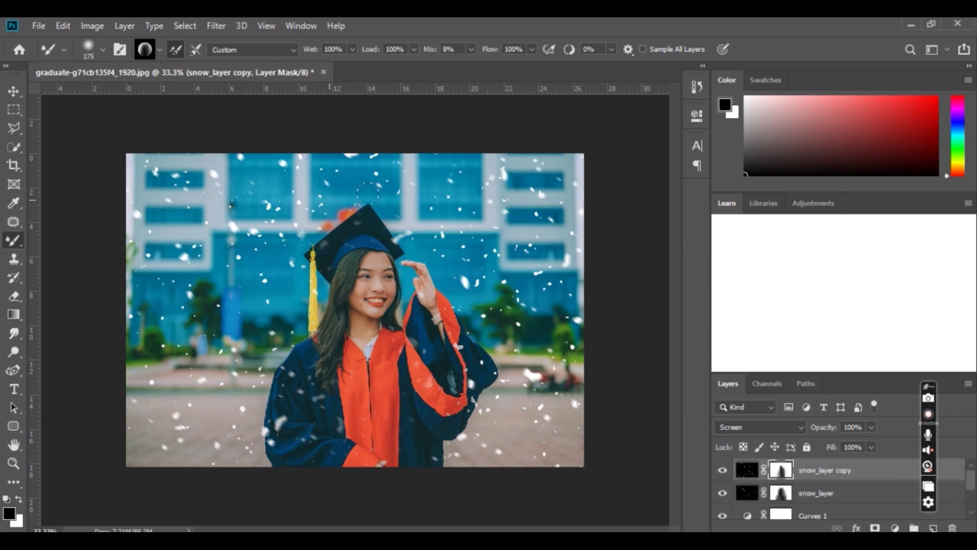
pyautogui.click(402, 237)
pyautogui.moveTo(412, 342); pyautogui.dragTo(428, 382)
pyautogui.click(470, 384)
pyautogui.click(781, 492)
pyautogui.click(459, 346)
pyautogui.click(780, 470)
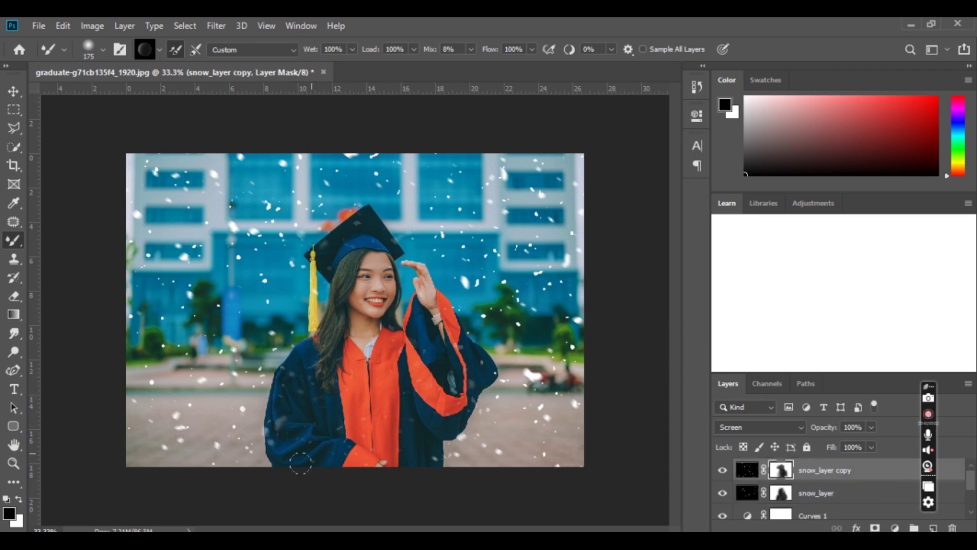
# - Paint out the remaining flakes over the gown on the masks of snow_layer and snow_layer copy
pyautogui.click(780, 492)
pyautogui.click(458, 346)
pyautogui.click(780, 469)
pyautogui.click(781, 492)
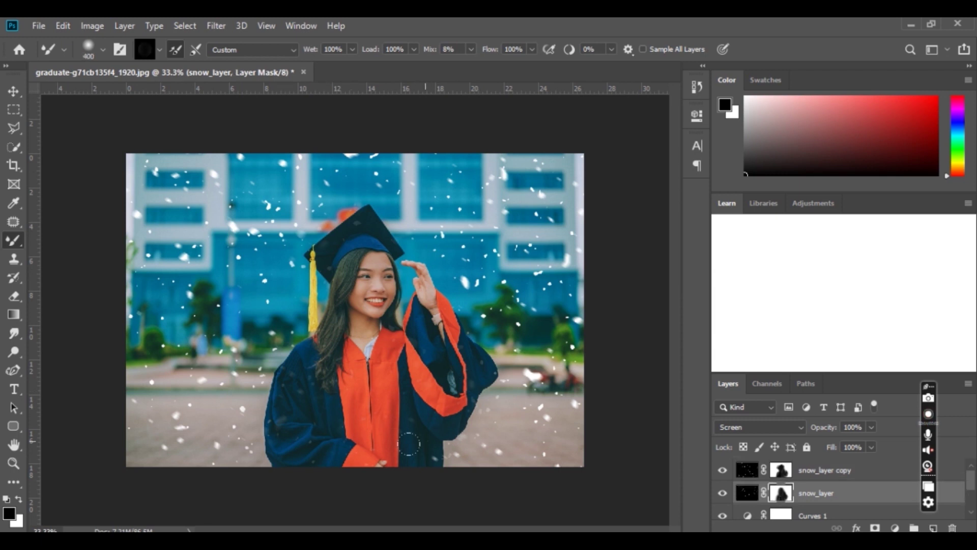
pyautogui.click(783, 471)
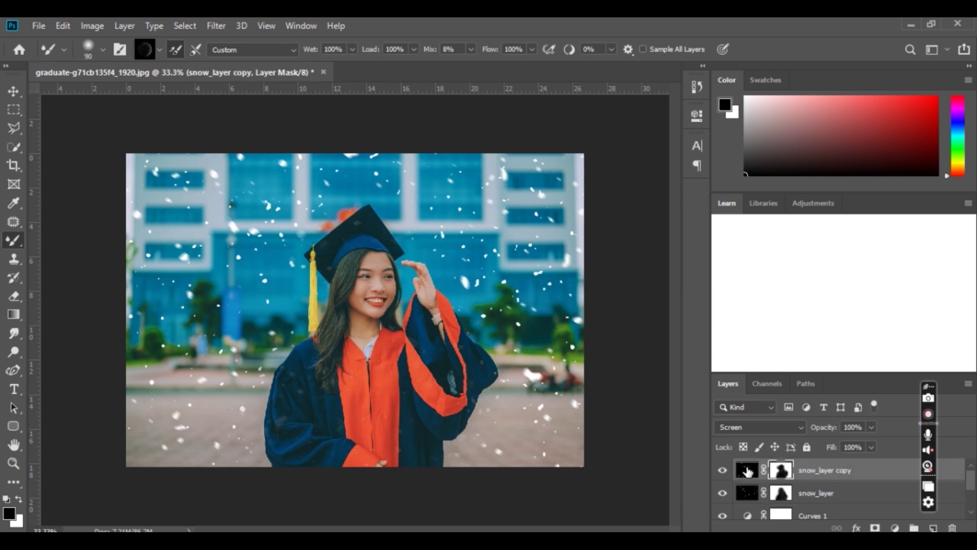
# - Free-transform the image content of snow_layer copy again to make its flakes larger around the graduate
pyautogui.click(747, 470)
pyautogui.hotkey('ctrl', 't')
pyautogui.hotkey('ctrl', '-')
pyautogui.press('Return')
pyautogui.hotkey('ctrl', '+')
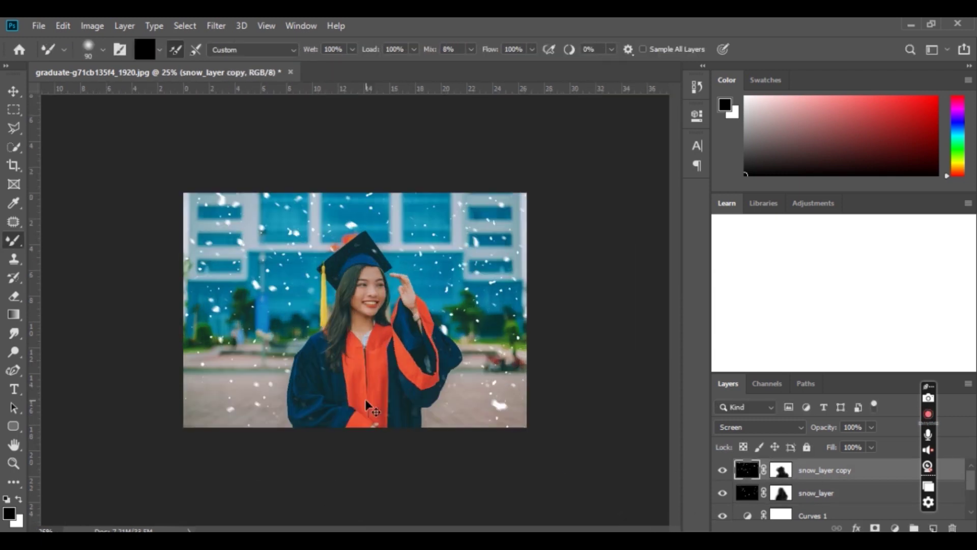
pyautogui.hotkey('ctrl', '+')
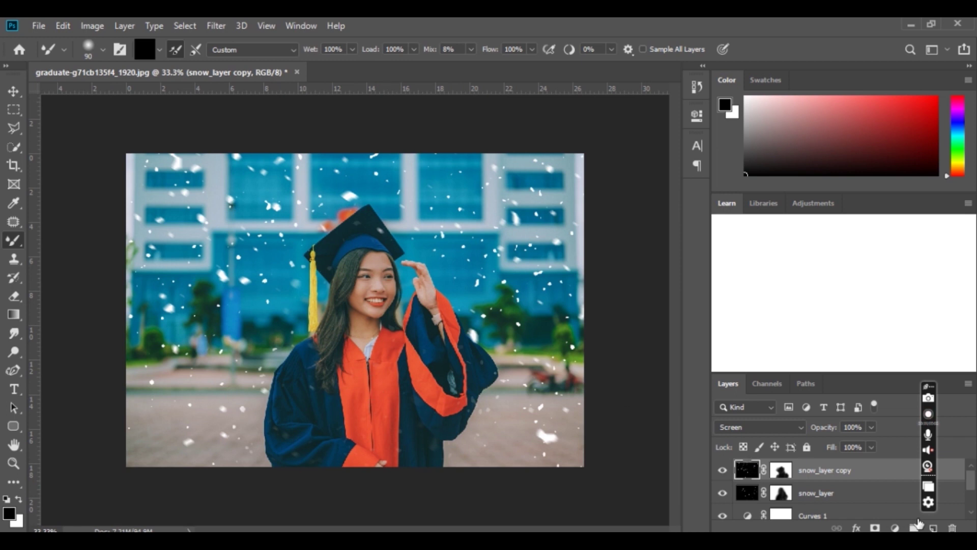
pyautogui.click(933, 528)
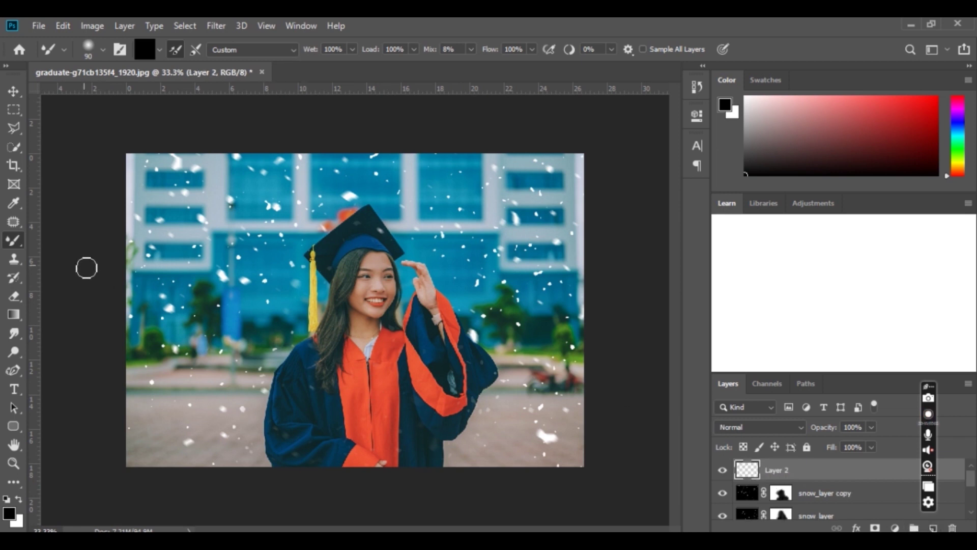
pyautogui.press('m')
pyautogui.moveTo(121, 148)
pyautogui.mouseDown()
pyautogui.moveTo(584, 475)
pyautogui.moveTo(648, 478)
pyautogui.mouseUp()
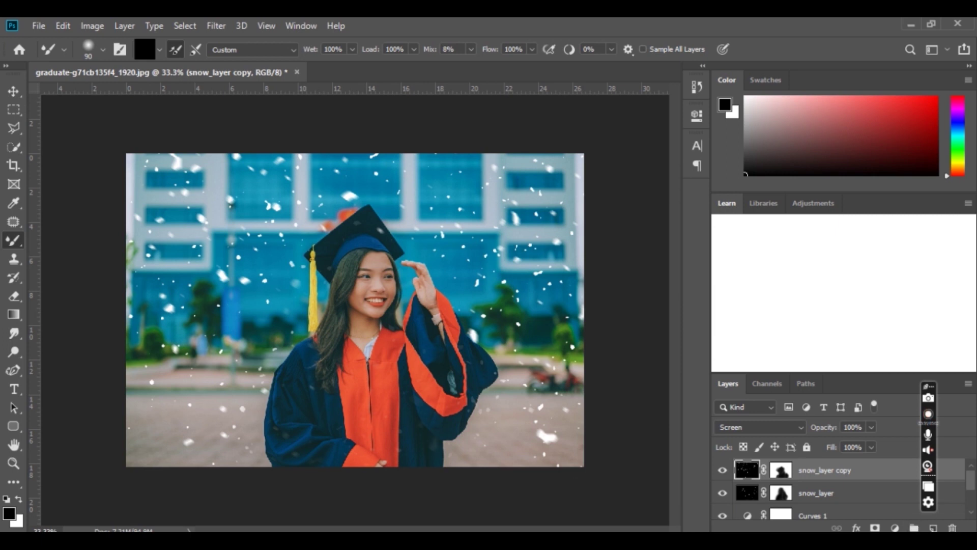
# - Create a new layer above snow_layer copy and select the entire canvas with a rectangular marquee
pyautogui.click(933, 528)
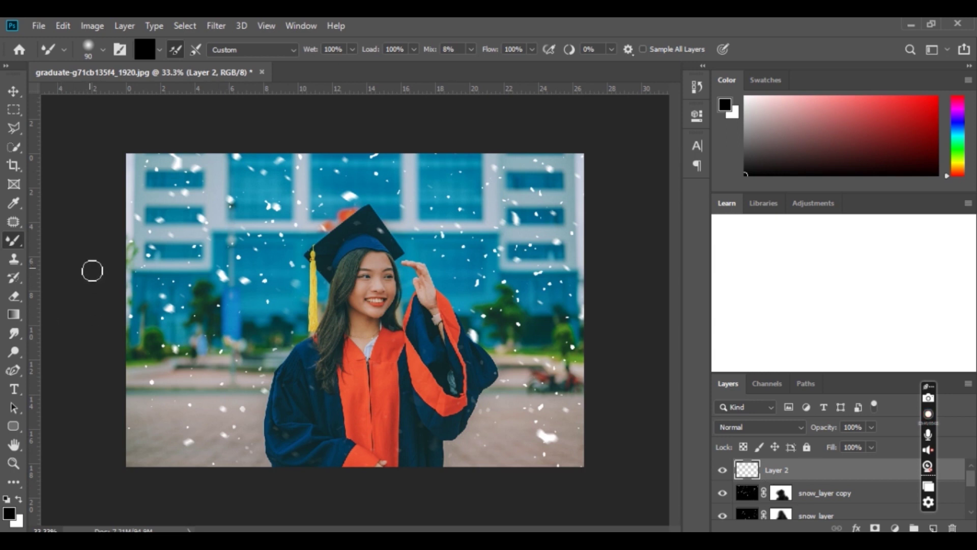
pyautogui.click(8, 110)
pyautogui.moveTo(100, 142); pyautogui.dragTo(584, 476)
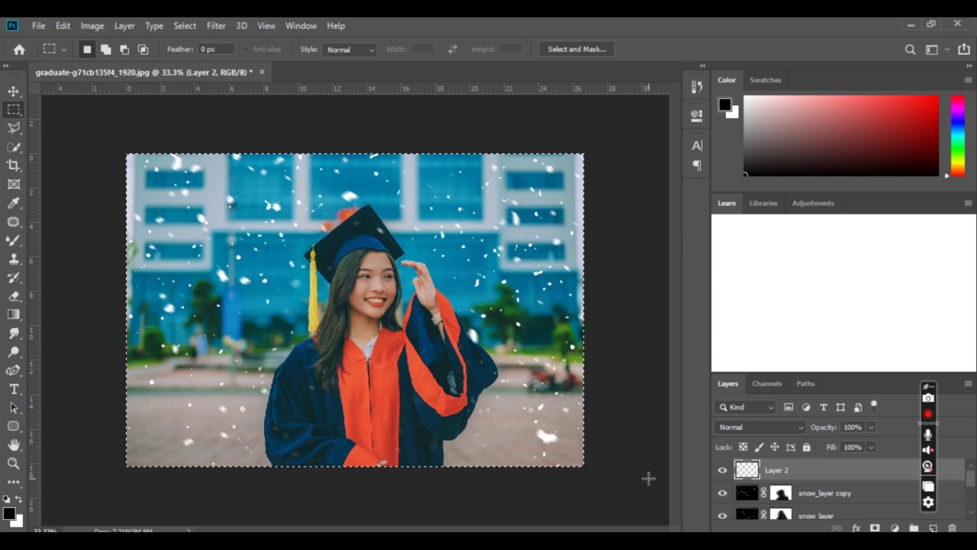
# - Fill the selected area of Layer 2 with the white Background Color at 100% opacity and deselect
pyautogui.press('i')
pyautogui.hotkey('shift', 'F5')
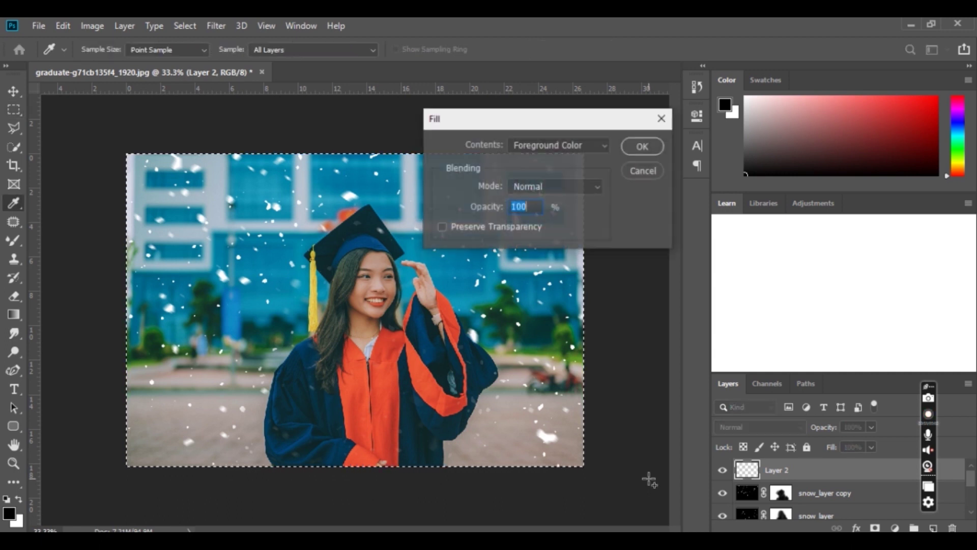
pyautogui.click(582, 149)
pyautogui.click(582, 142)
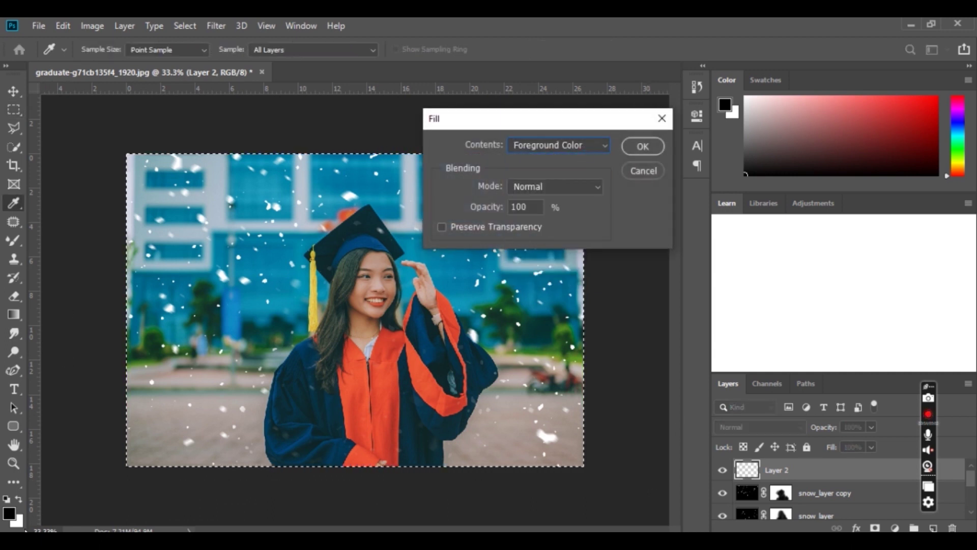
pyautogui.click(559, 145)
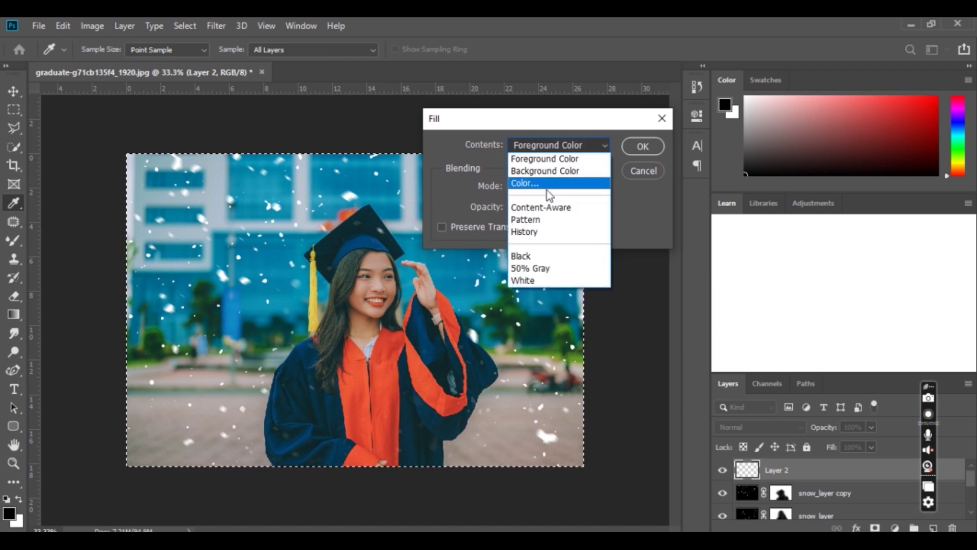
pyautogui.click(557, 171)
pyautogui.click(642, 146)
pyautogui.press('m')
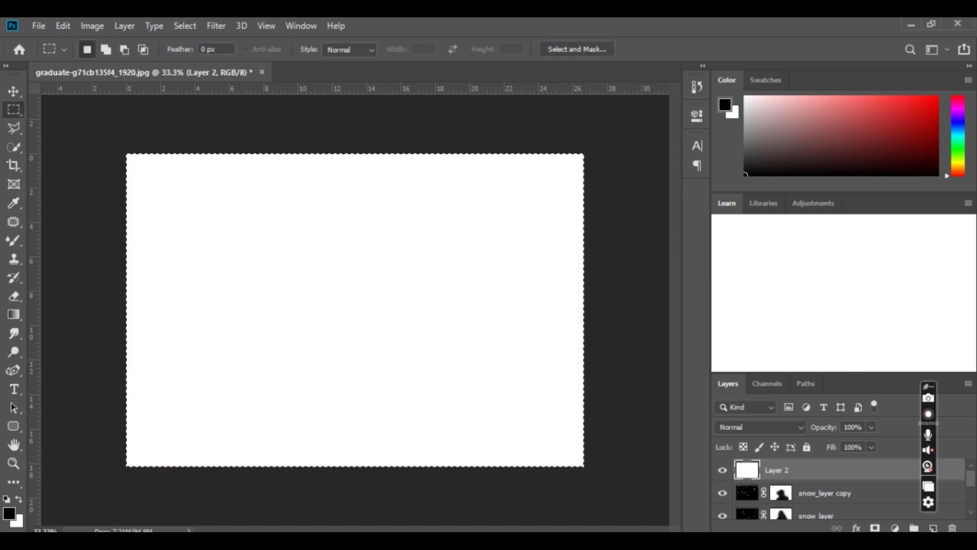
pyautogui.hotkey('ctrl', 'd')
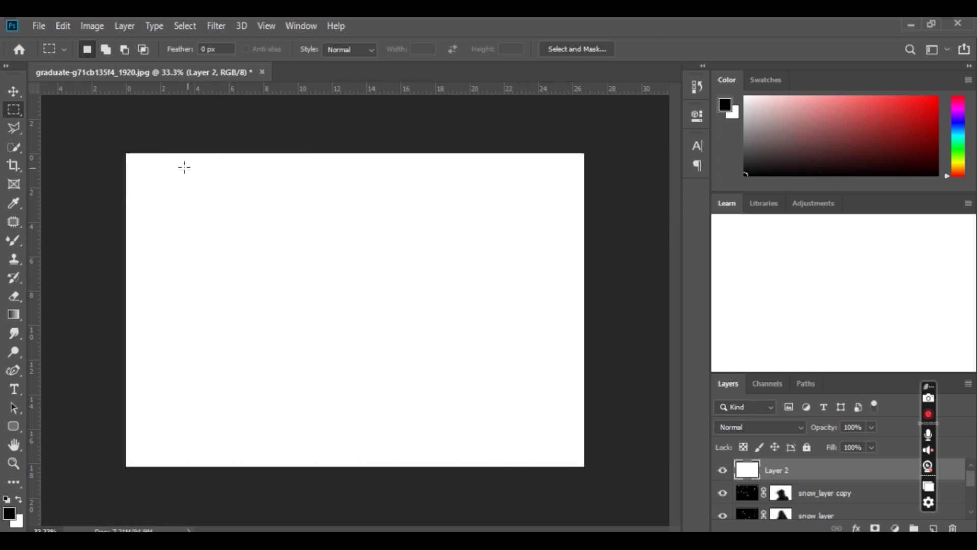
# - Delete a rectangle from Layer 2 about 2 inches inside the photo's edges to leave a white frame, and deselect
pyautogui.moveTo(162, 173); pyautogui.dragTo(554, 437)
pyautogui.click(331, 309)
pyautogui.moveTo(159, 189); pyautogui.dragTo(550, 430)
pyautogui.press('Delete')
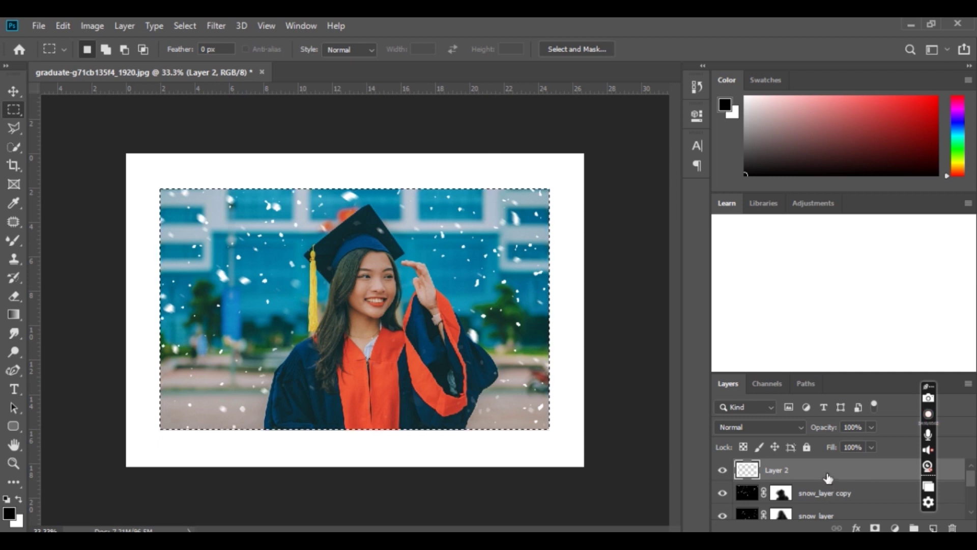
pyautogui.click(304, 167)
# - Soften the white frame with a Gaussian Blur of 45.6 pixels radius and lower Layer 2's opacity
pyautogui.click(224, 26)
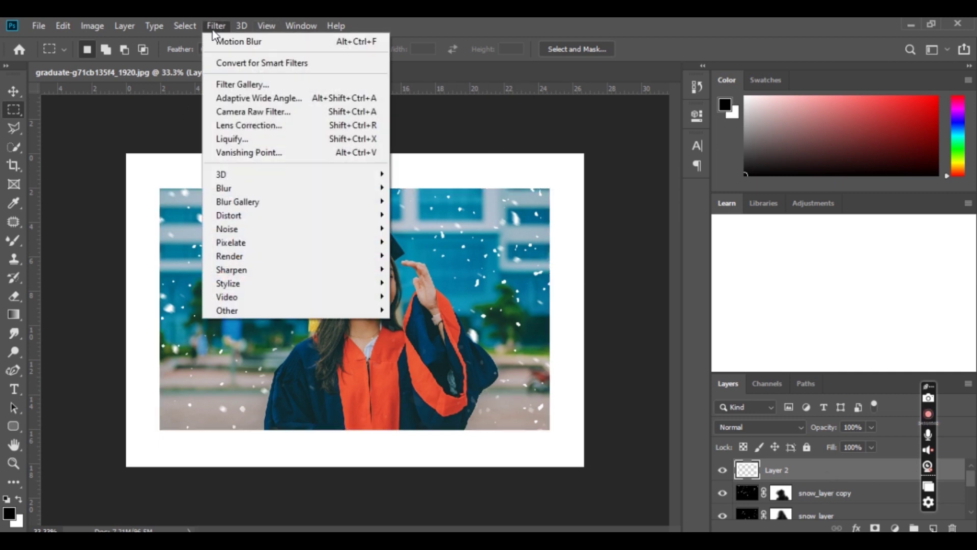
pyautogui.moveTo(260, 189)
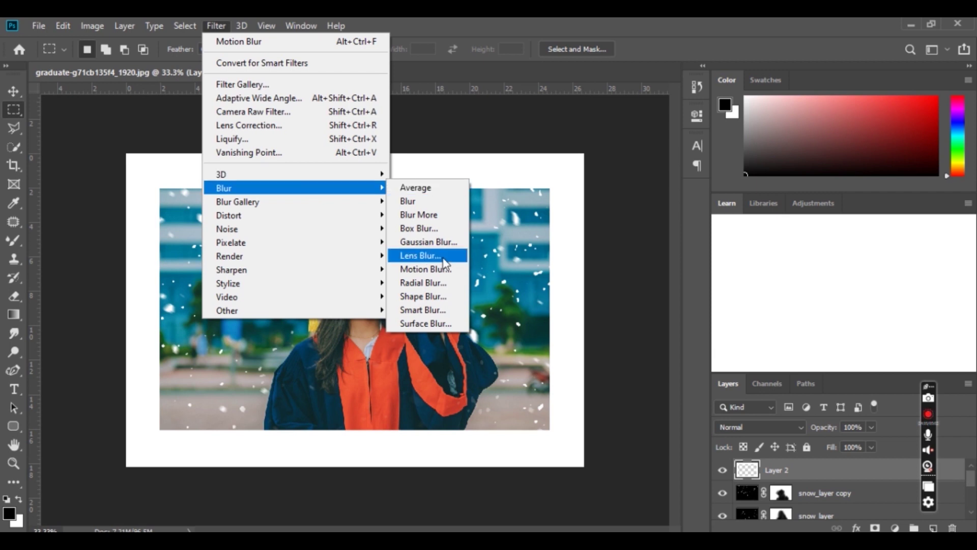
pyautogui.click(428, 242)
pyautogui.moveTo(601, 339); pyautogui.dragTo(669, 341)
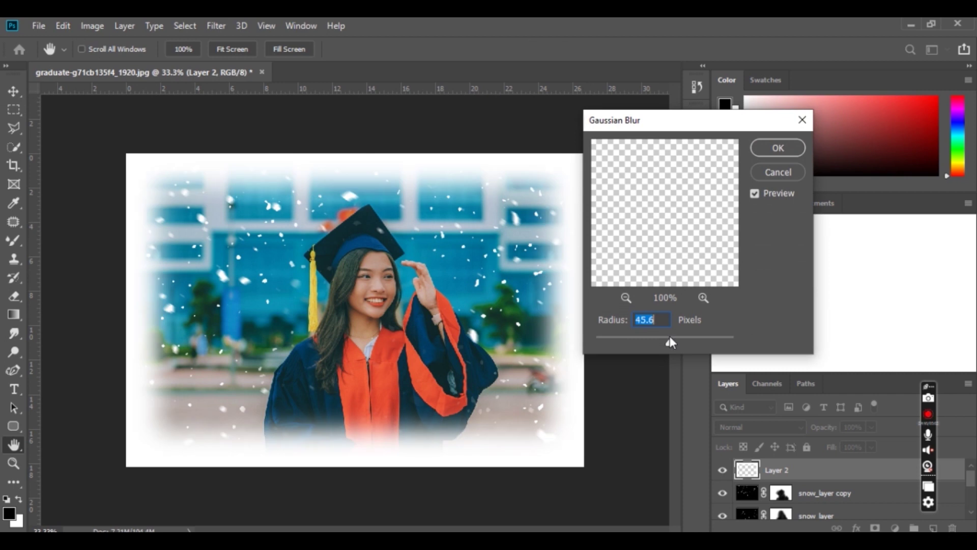
pyautogui.click(775, 148)
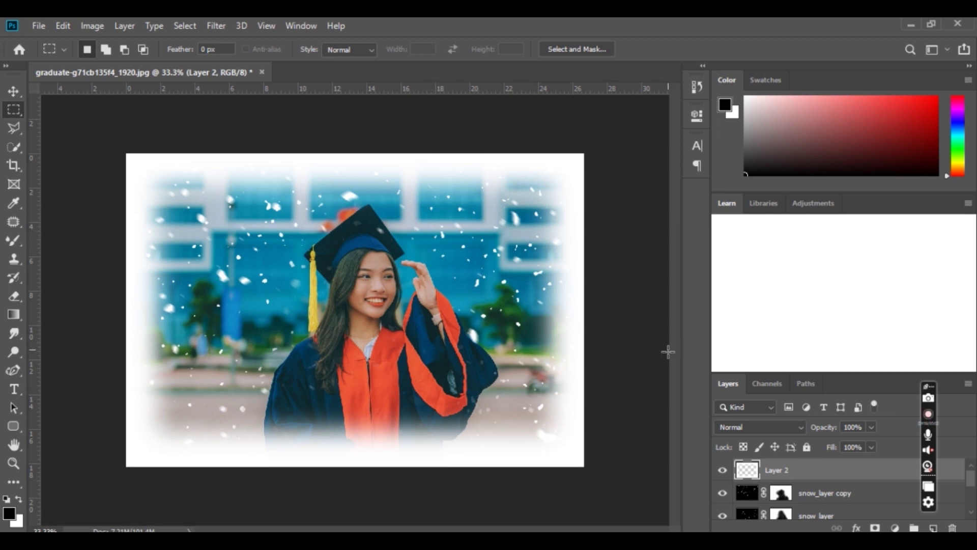
pyautogui.click(871, 426)
pyautogui.moveTo(871, 443); pyautogui.dragTo(849, 444)
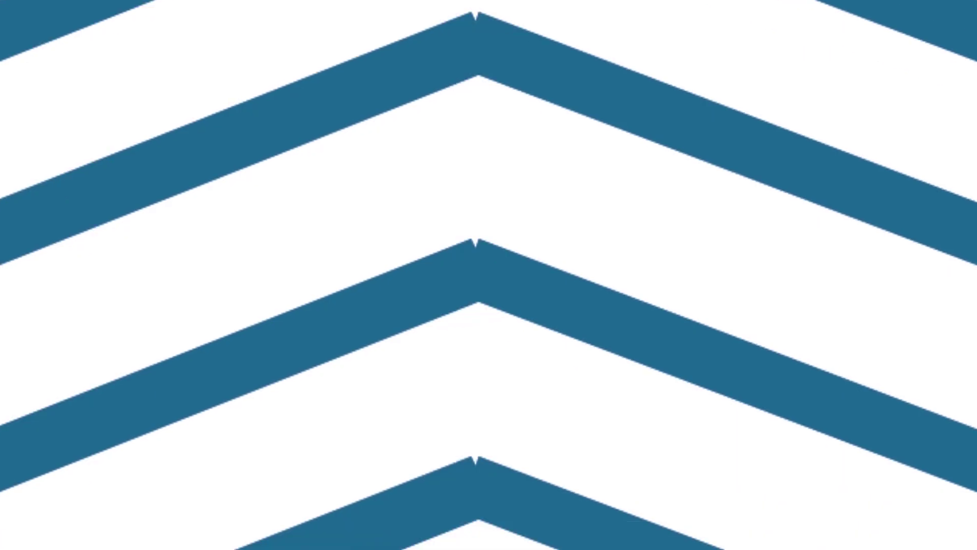